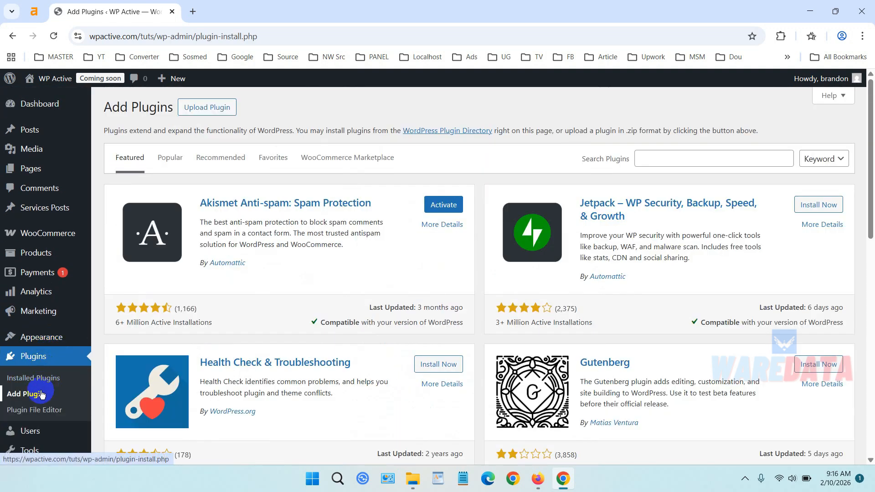
Search the plugin directory for "admin menu", and install and activate the Admin Menu Editor plugin.
left_click(718, 156)
type("admin m")
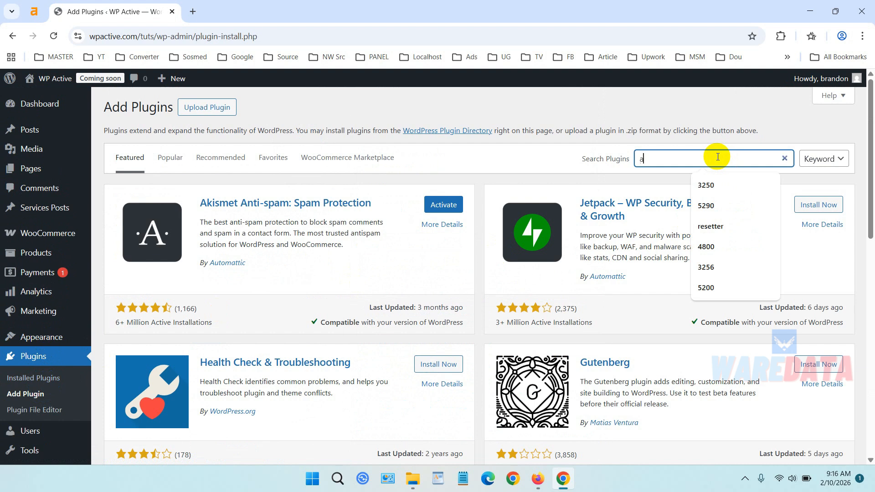
type("enu")
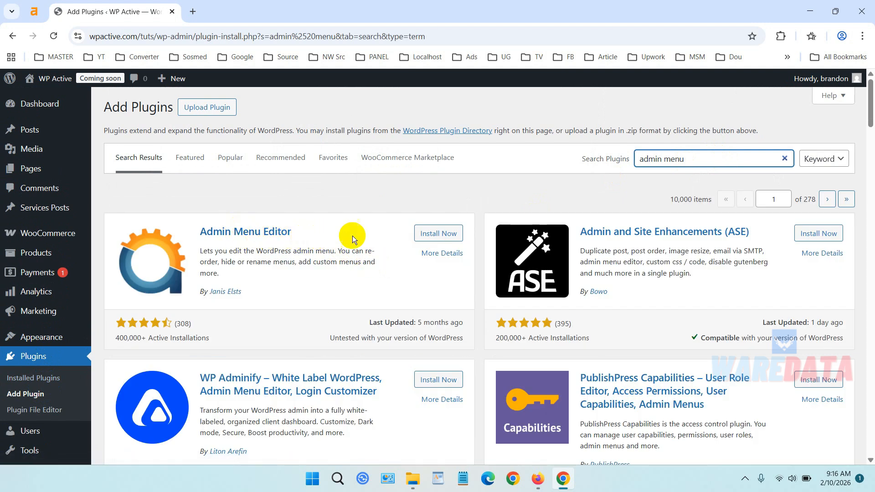
left_click(437, 235)
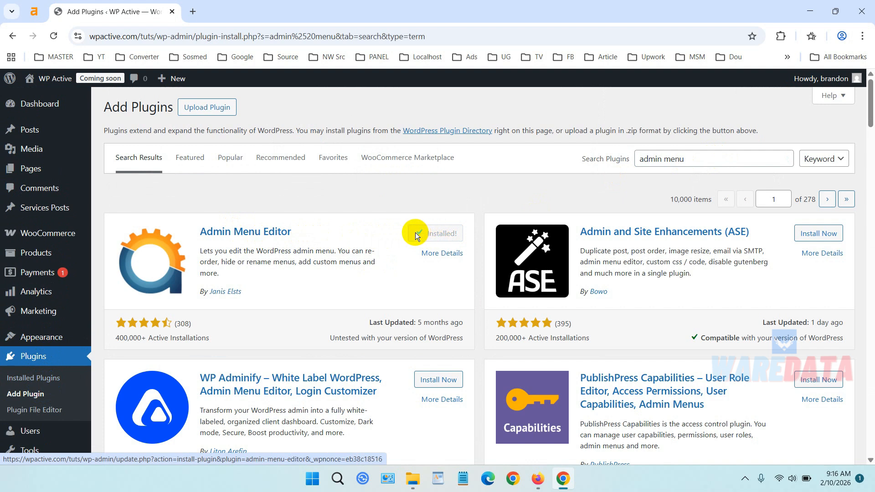
left_click(440, 234)
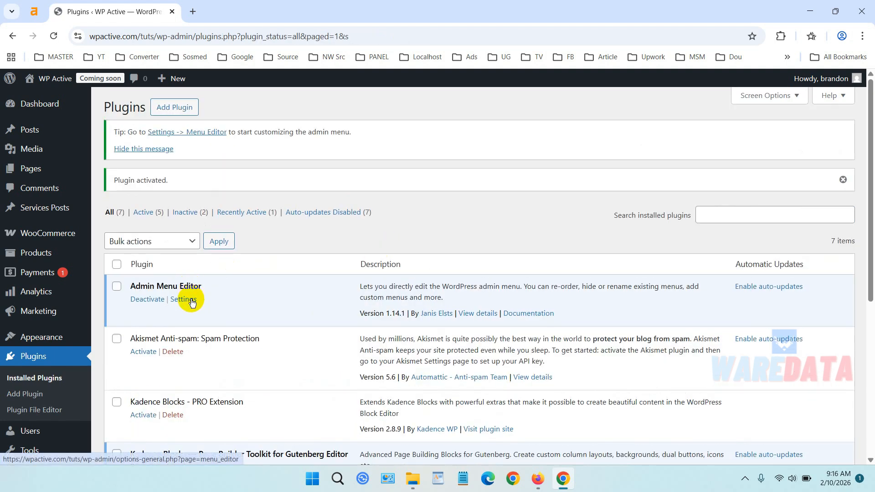
Open the Menu Editor settings page of the newly activated plugin.
scroll(190, 299, "down", 3)
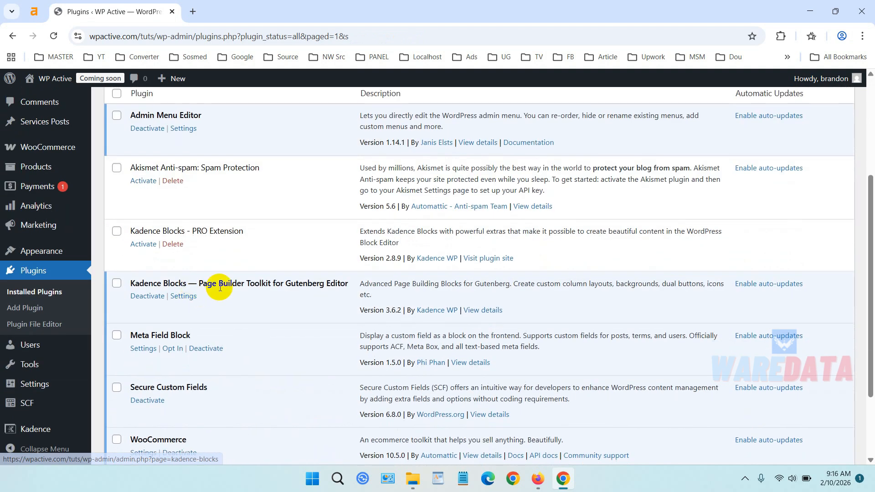
mouse_move(83, 387)
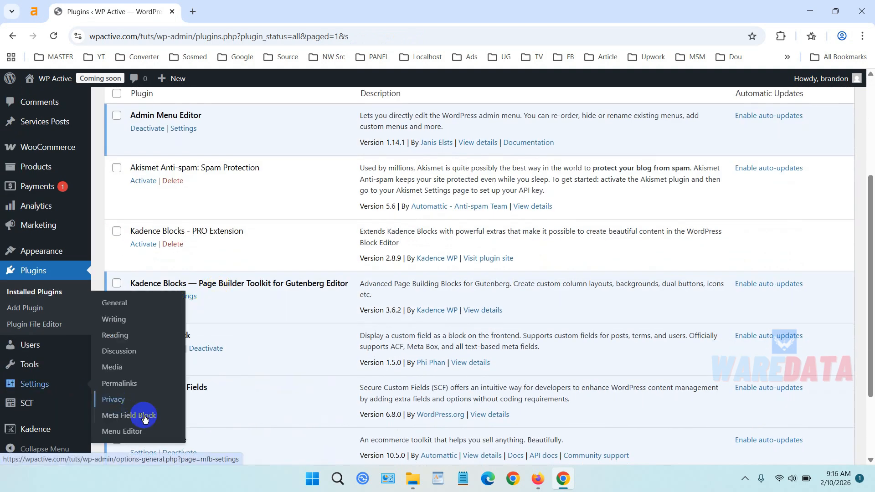
left_click(149, 435)
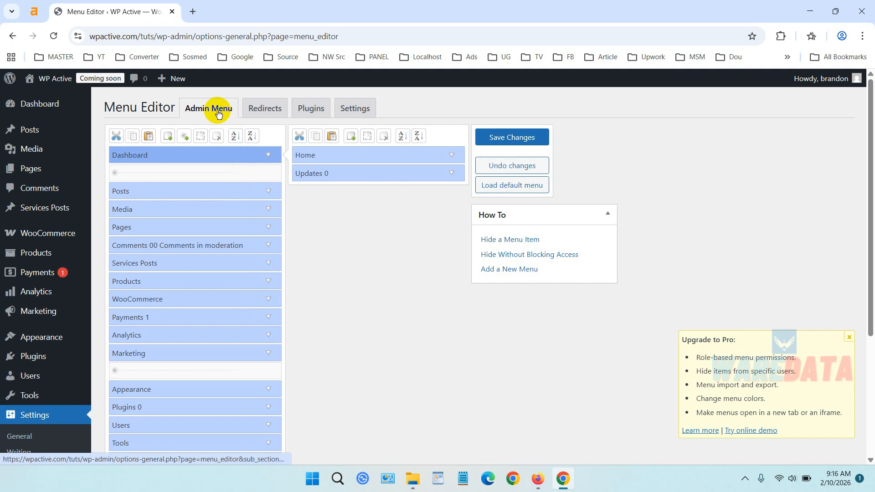
Review the Menu Editor's login redirect options, including the roles available for a redirect rule.
left_click(258, 115)
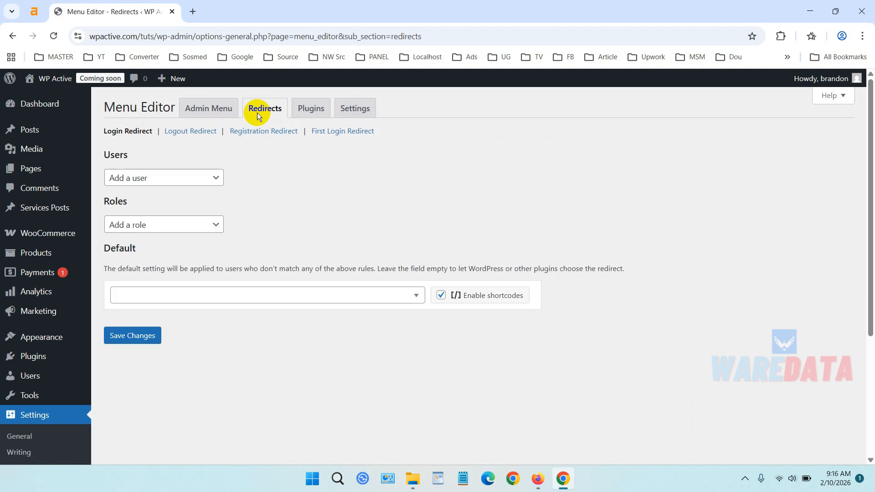
left_click(218, 225)
left_click(218, 225)
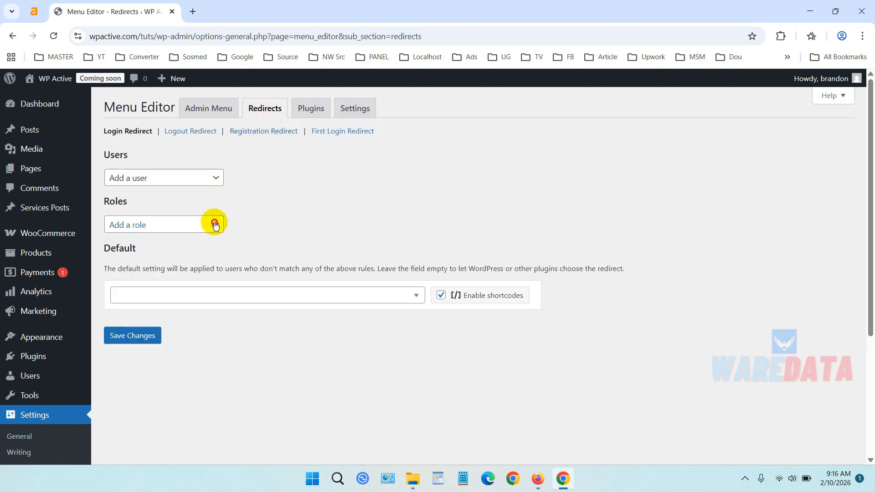
left_click(217, 225)
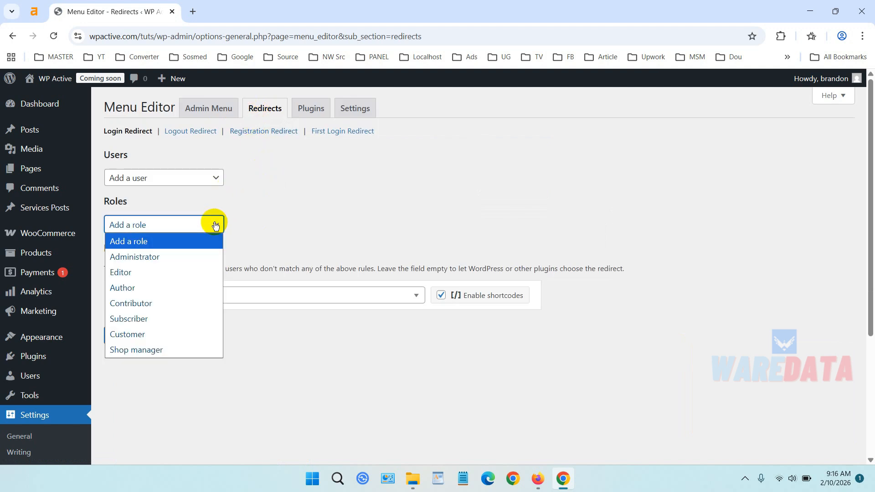
left_click(258, 214)
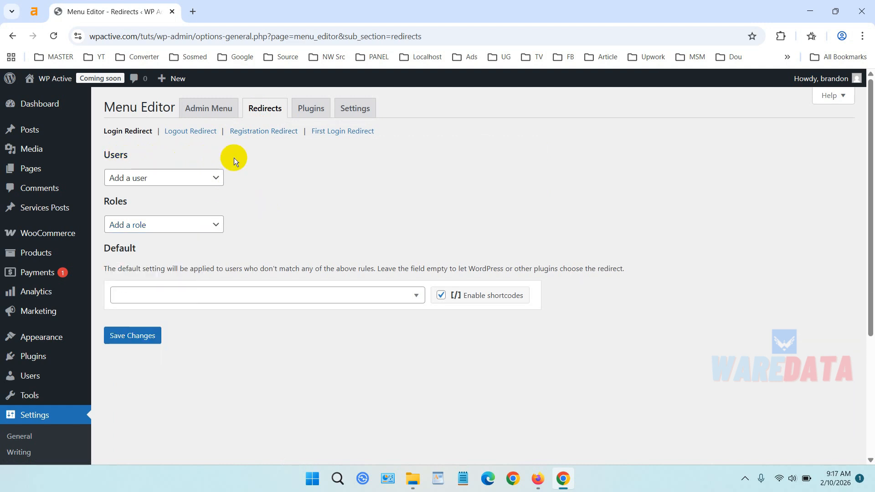
Review the Menu Editor's plugin visibility list and its access settings, ending back at the admin menu list.
left_click(308, 114)
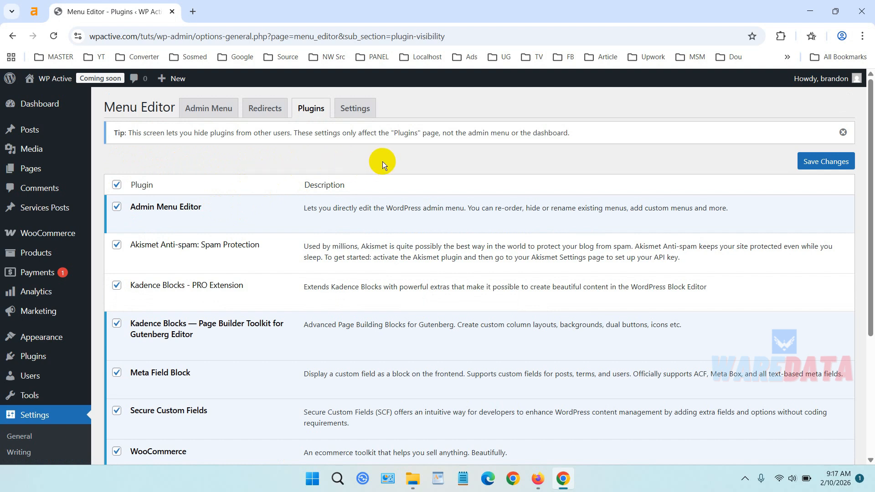
mouse_move(223, 212)
left_click(352, 111)
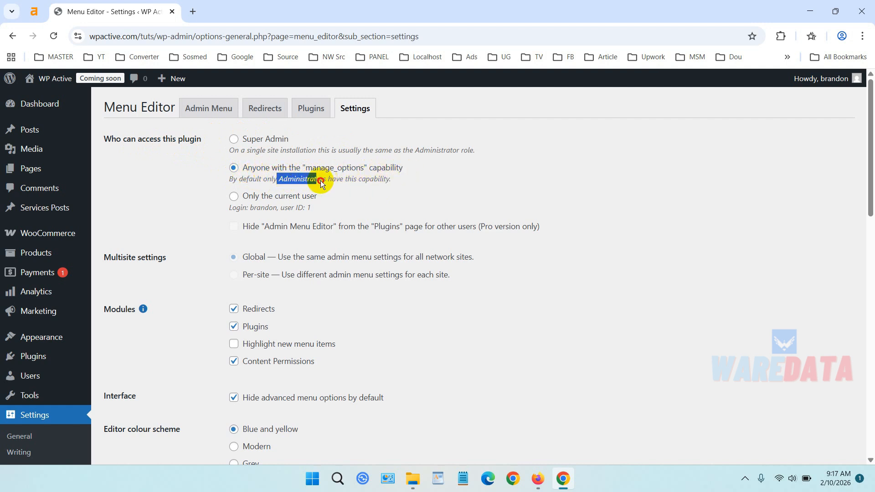
left_click(414, 179)
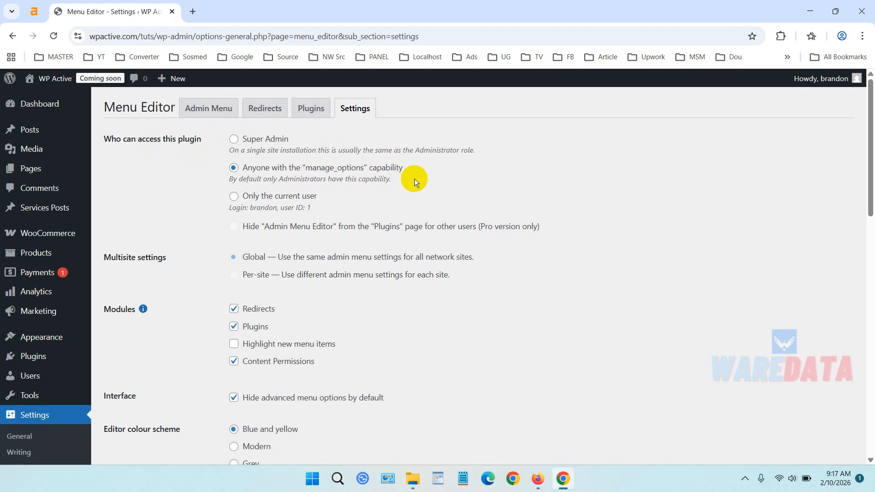
scroll(414, 179, "down", 5)
scroll(414, 179, "up", 5)
left_click(199, 114)
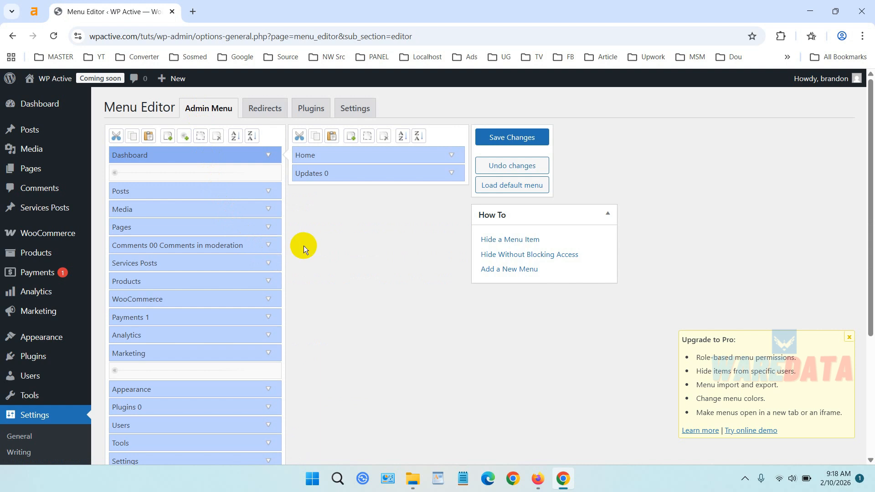
scroll(303, 245, "down", 2)
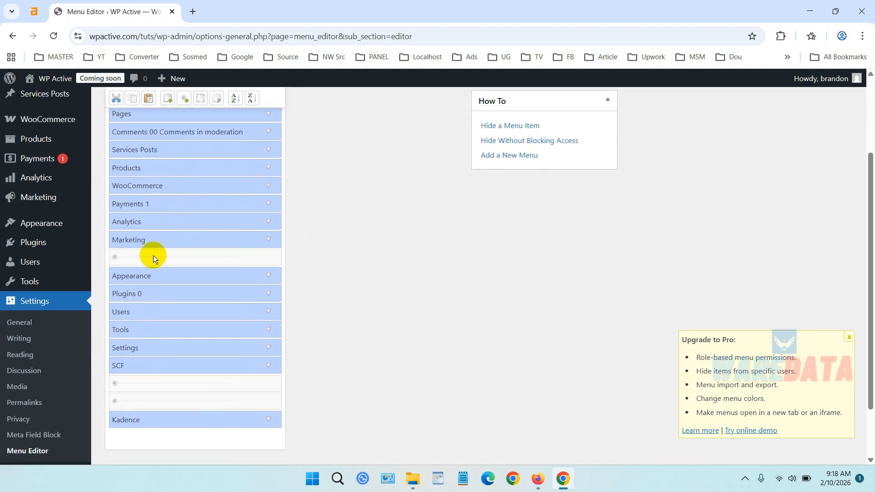
Open the list of all site users in a new browser tab and check each account's role.
mouse_move(55, 264)
right_click(117, 267)
left_click(138, 275)
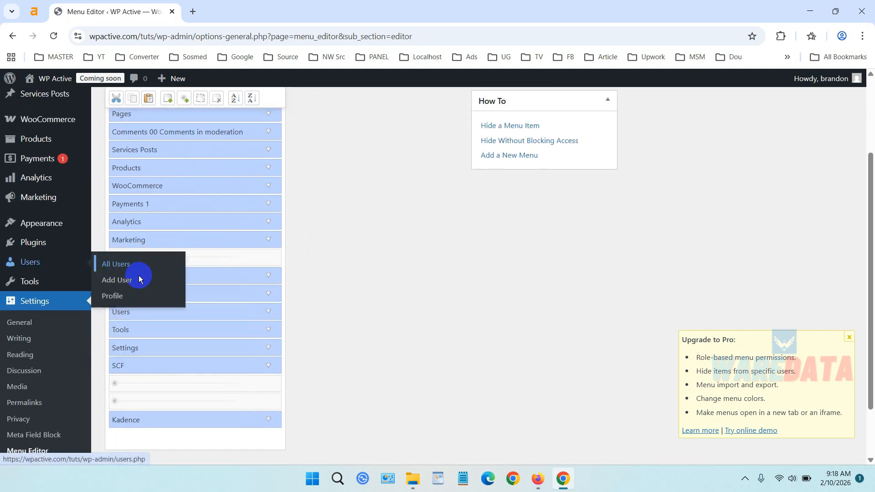
left_click(230, 7)
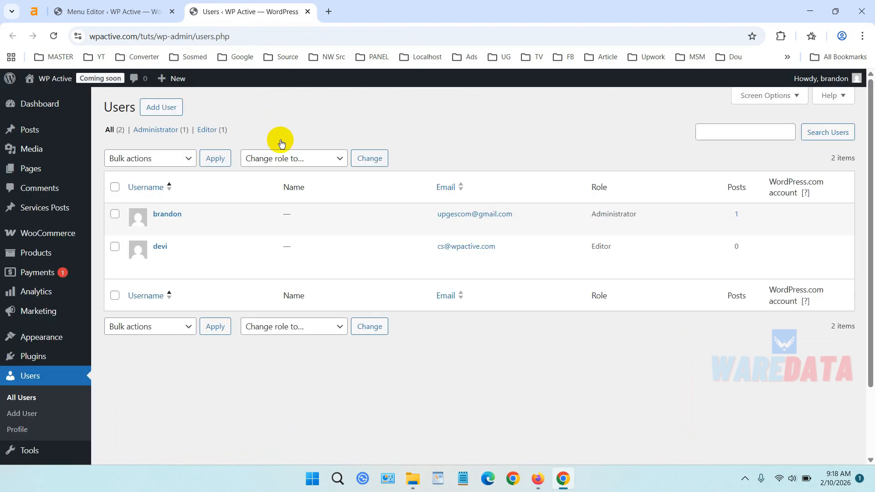
mouse_move(228, 254)
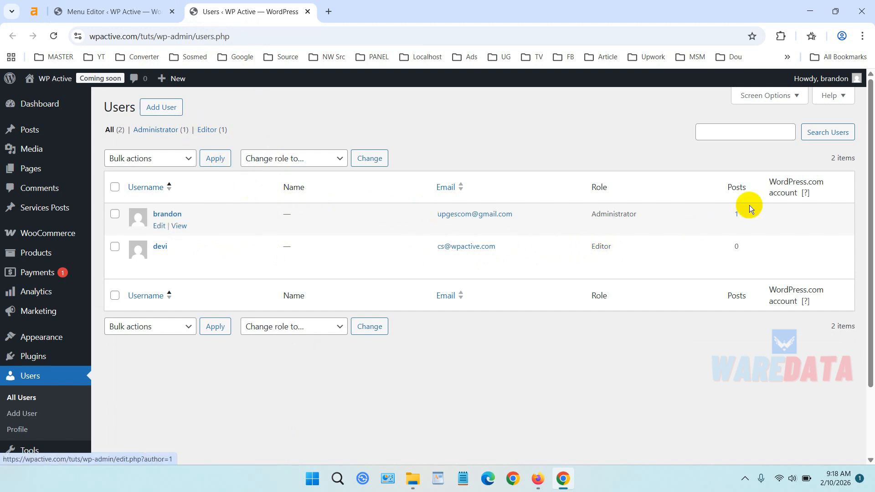
Log out, close the Menu Editor tab, and log in with the Editor account's username and password to examine its sidebar menus.
mouse_move(806, 78)
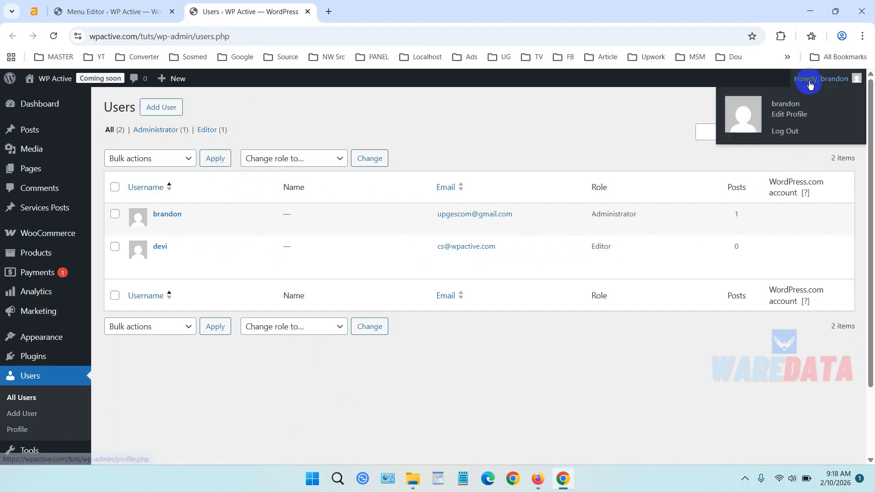
left_click(801, 136)
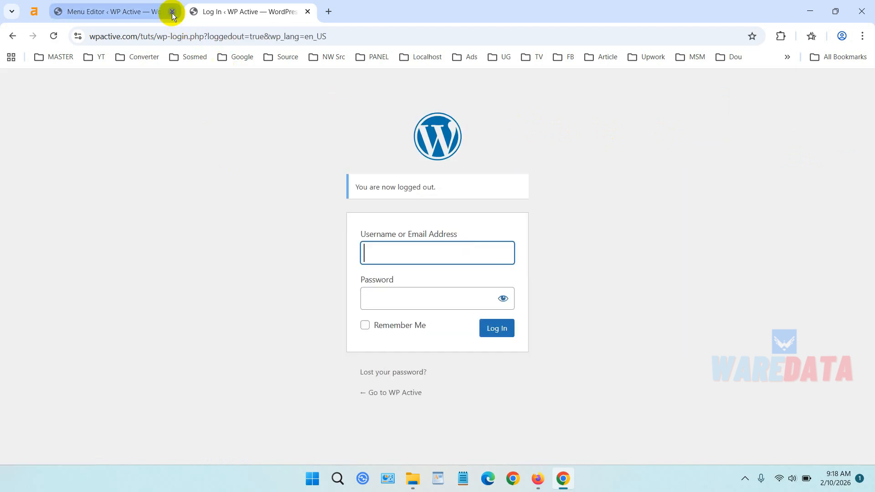
left_click(172, 13)
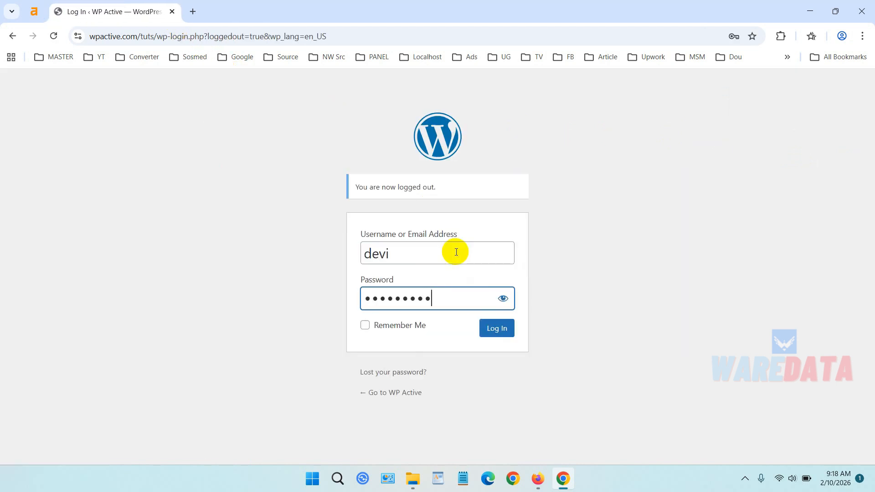
type("••••")
key("Return")
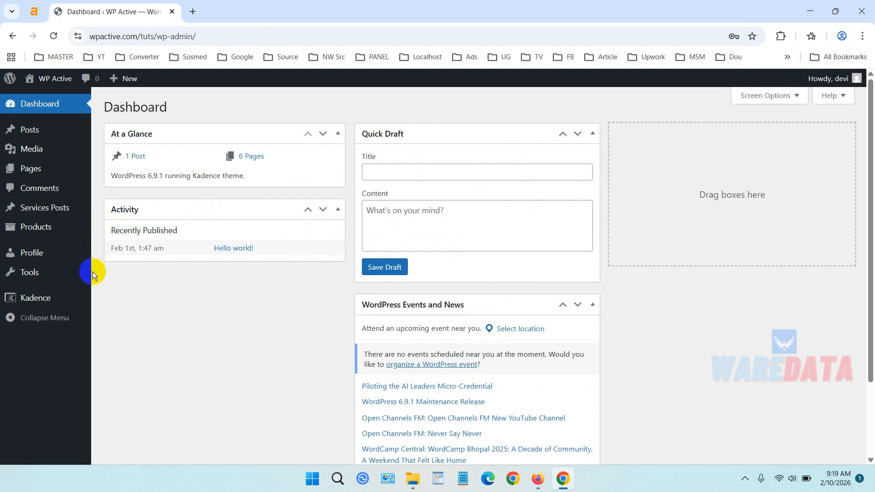
mouse_move(34, 299)
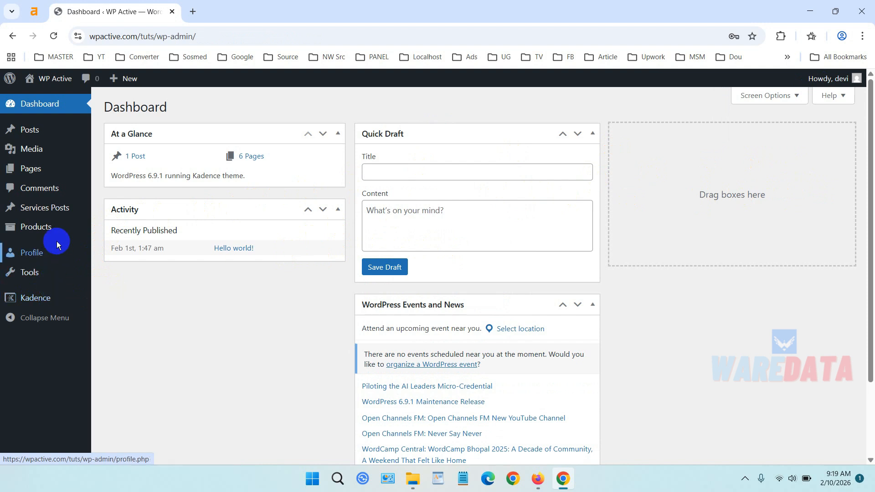
mouse_move(49, 232)
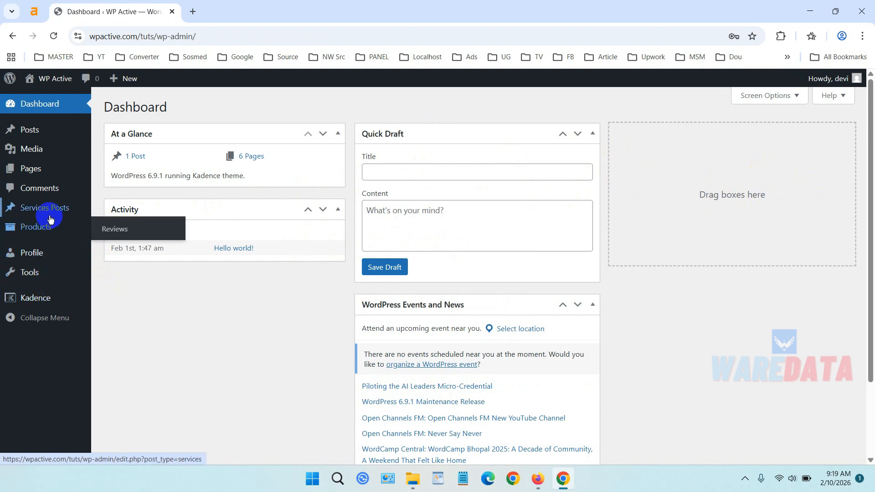
mouse_move(50, 213)
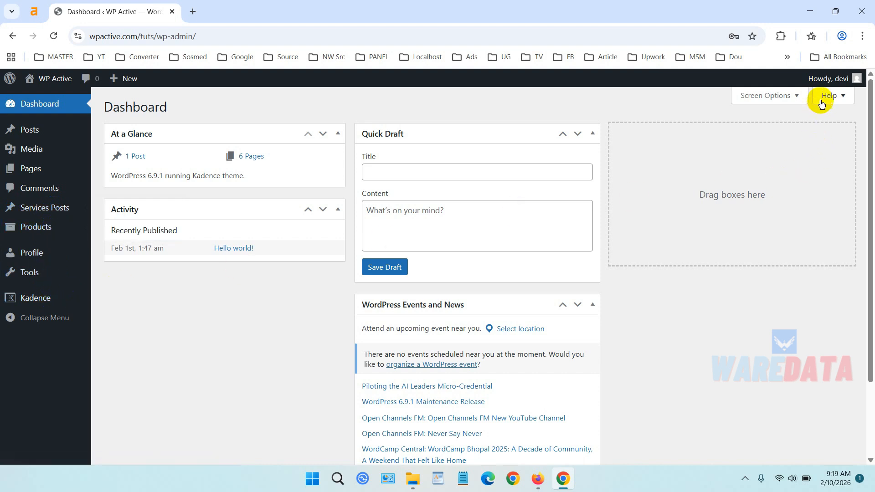
Log out of the Editor account and log back in with the administrator's username and password.
mouse_move(826, 78)
left_click(816, 131)
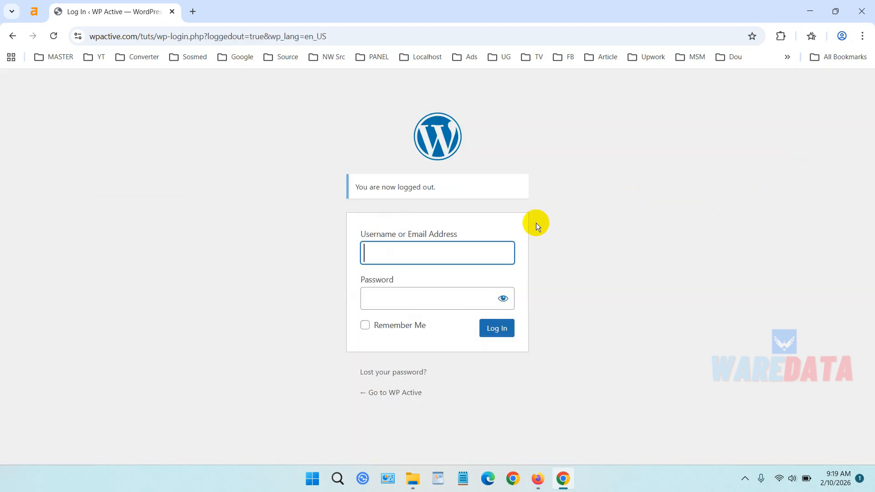
left_click(446, 260)
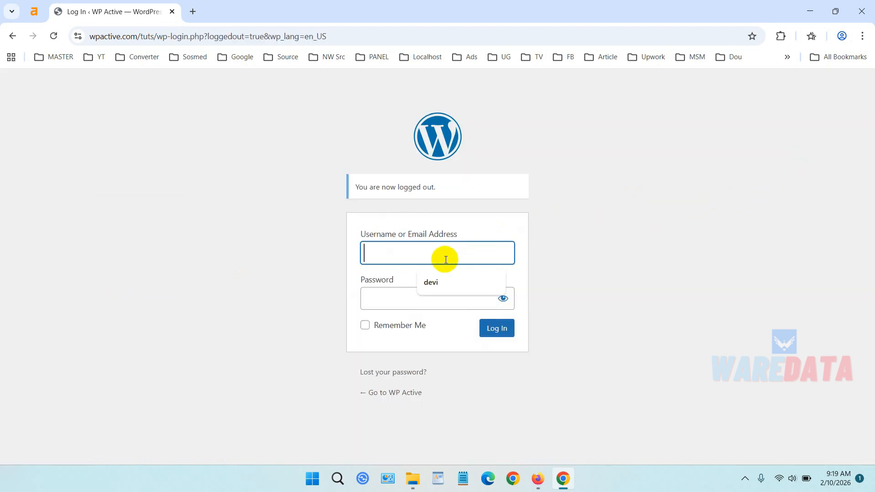
type("brandon")
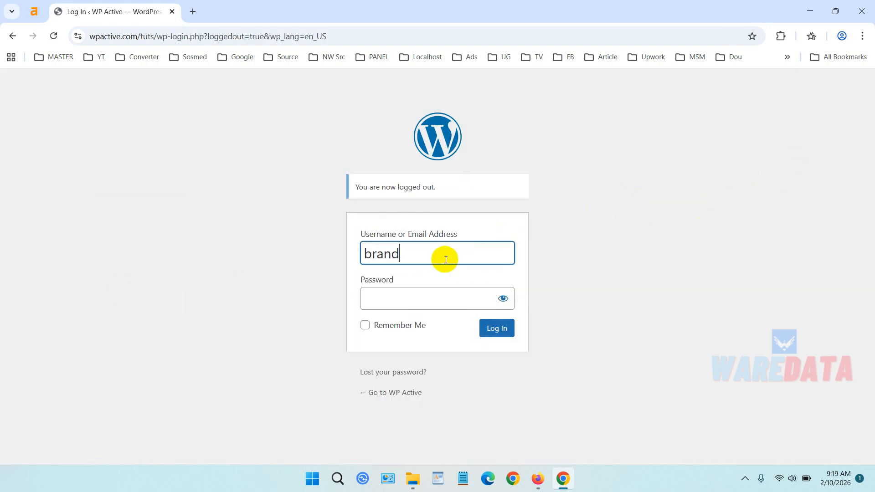
key("Tab")
type("••••••••••")
key("Return")
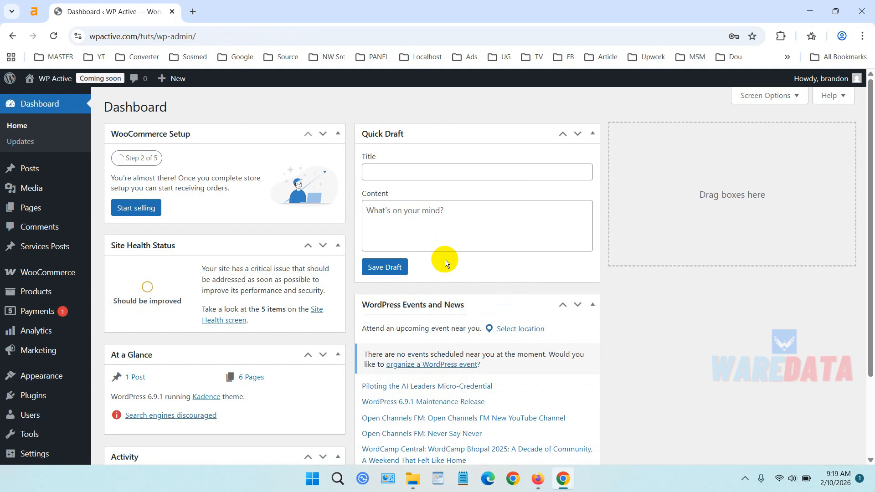
Reopen the Menu Editor settings page from the administrator's dashboard.
scroll(257, 251, "down", 1)
scroll(258, 251, "down", 2)
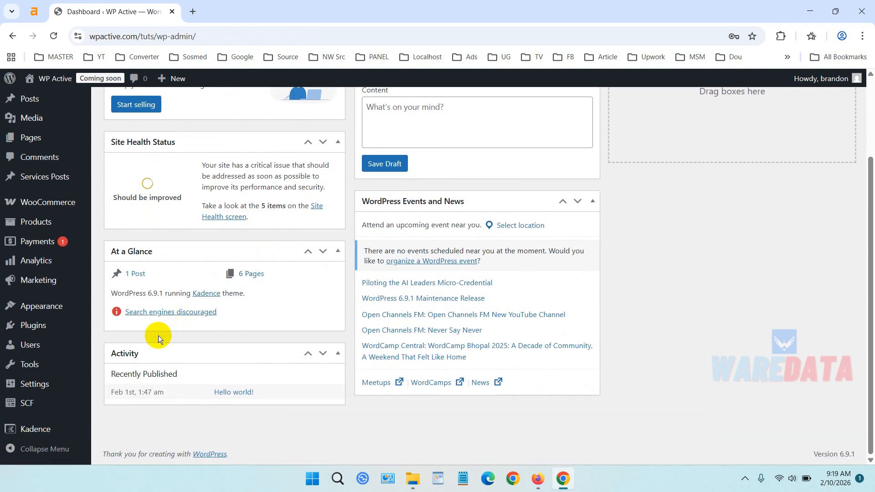
mouse_move(63, 388)
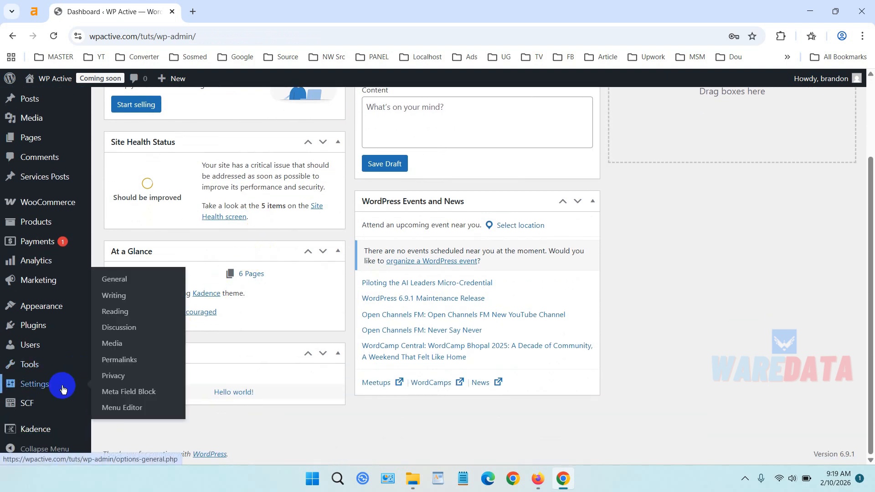
left_click(132, 408)
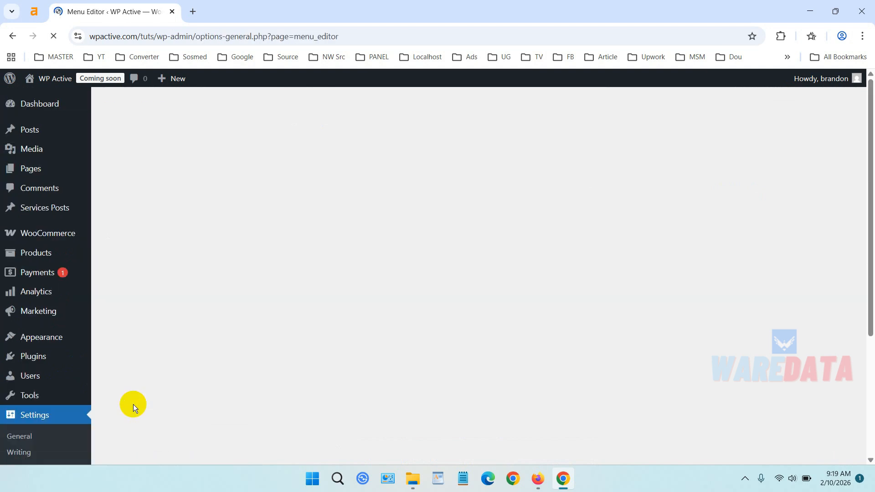
Mark the Kadence item in the admin menu list as hidden without preventing access.
scroll(381, 307, "down", 4)
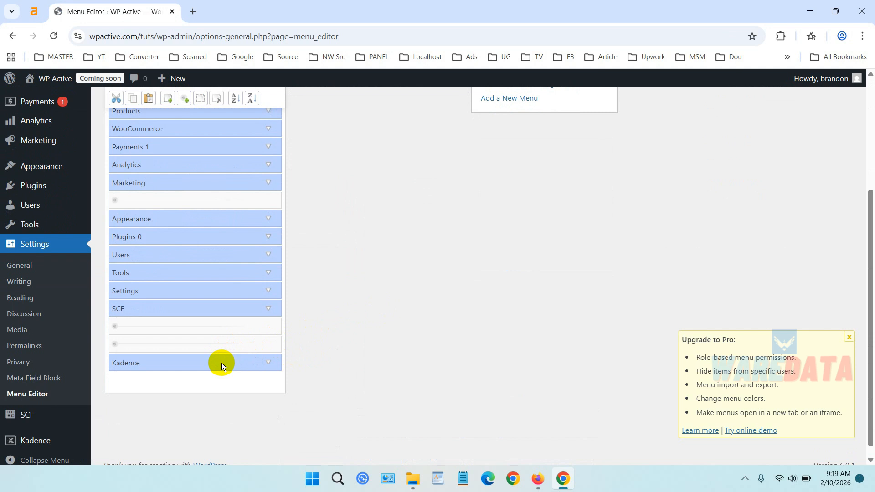
left_click(221, 363)
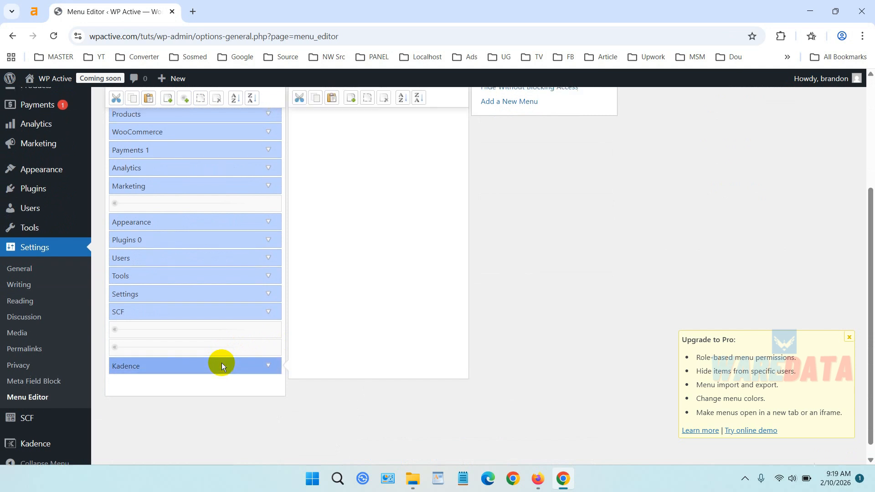
scroll(233, 168, "up", 3)
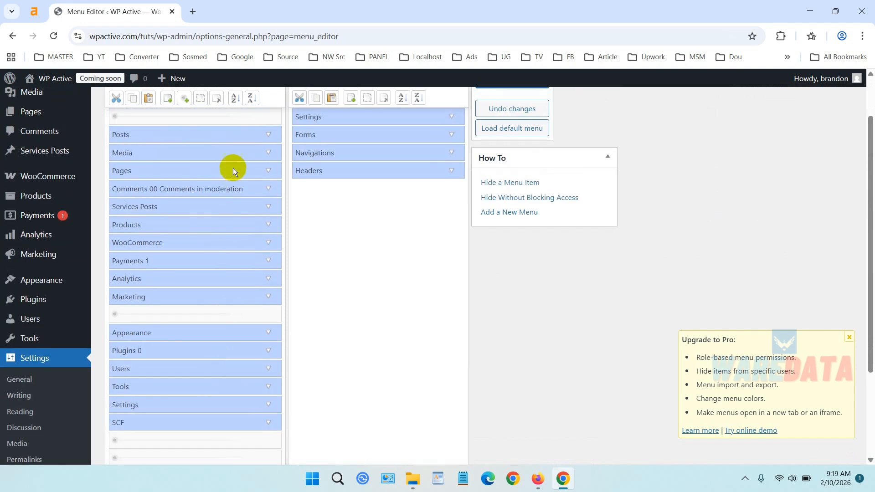
left_click(201, 104)
scroll(350, 226, "down", 3)
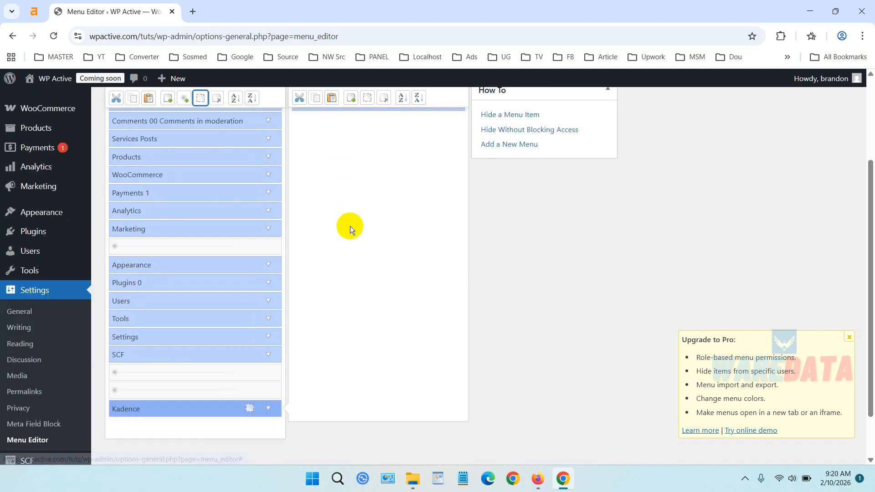
Mark the Services Posts and Products items as hidden without preventing access, and save the menu changes.
scroll(350, 226, "up", 3)
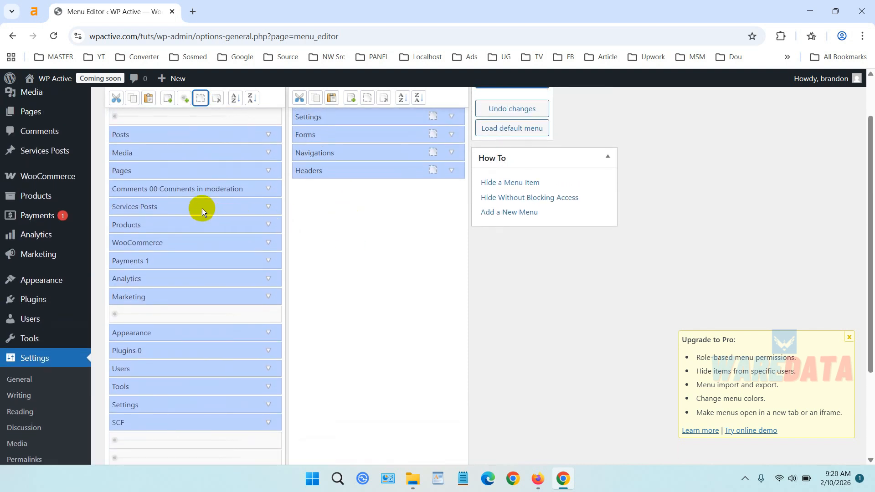
left_click(200, 210)
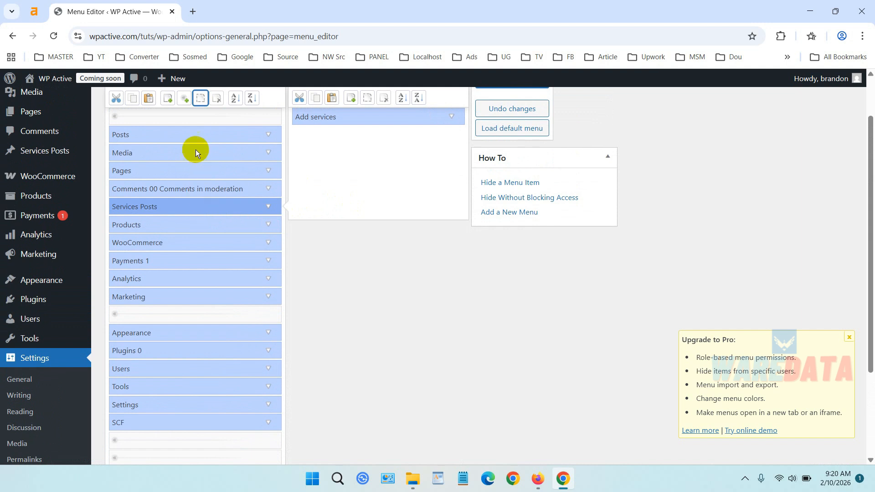
left_click(200, 104)
left_click(200, 100)
left_click(228, 225)
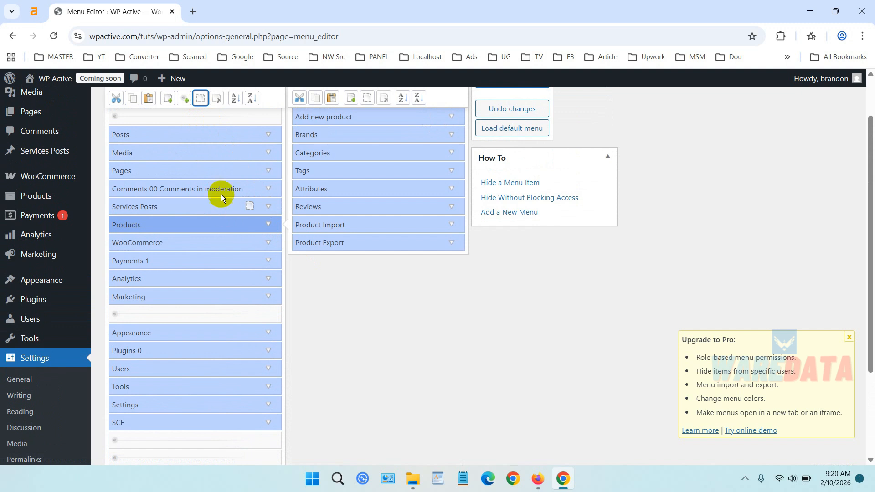
left_click(199, 98)
scroll(314, 226, "up", 1)
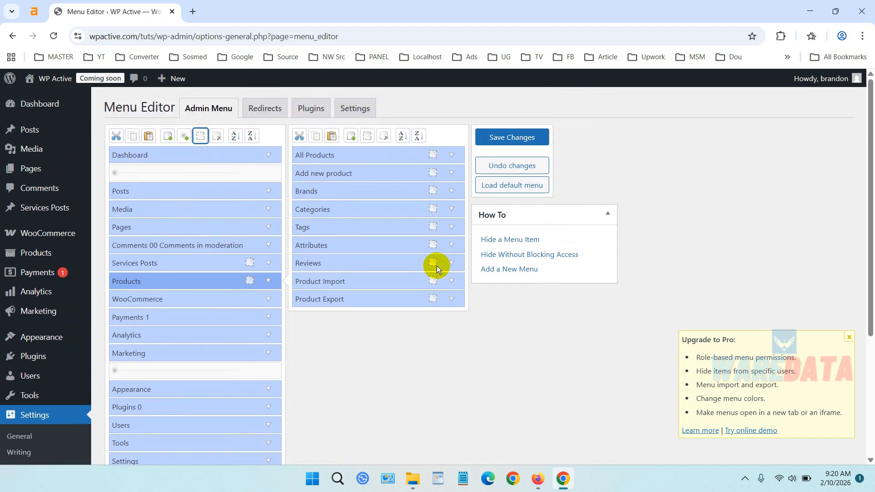
scroll(431, 194, "down", 4)
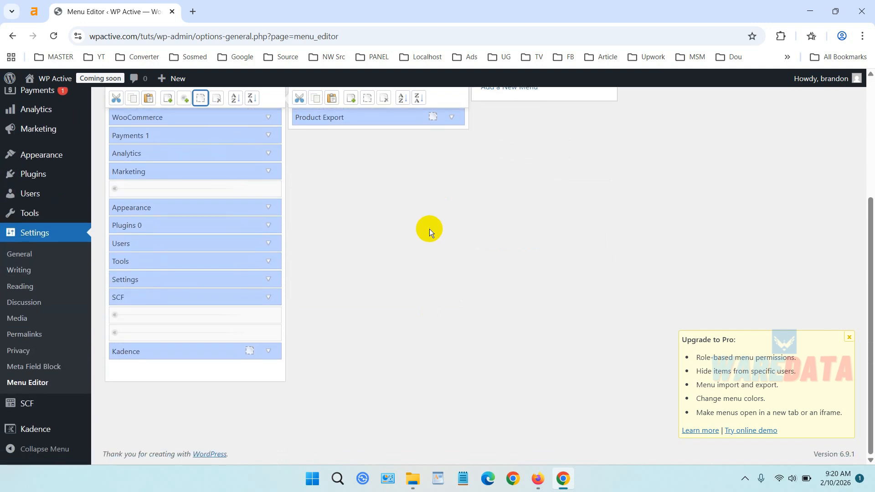
scroll(356, 282, "up", 2)
scroll(356, 282, "up", 2)
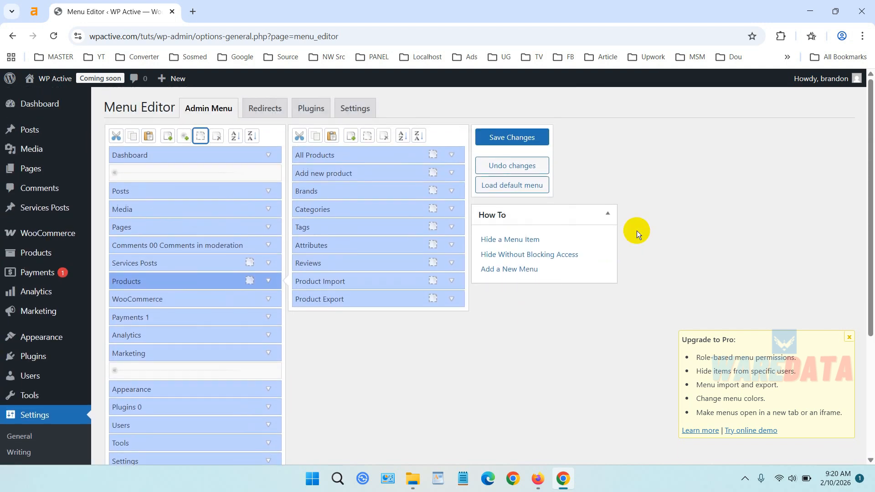
left_click(541, 139)
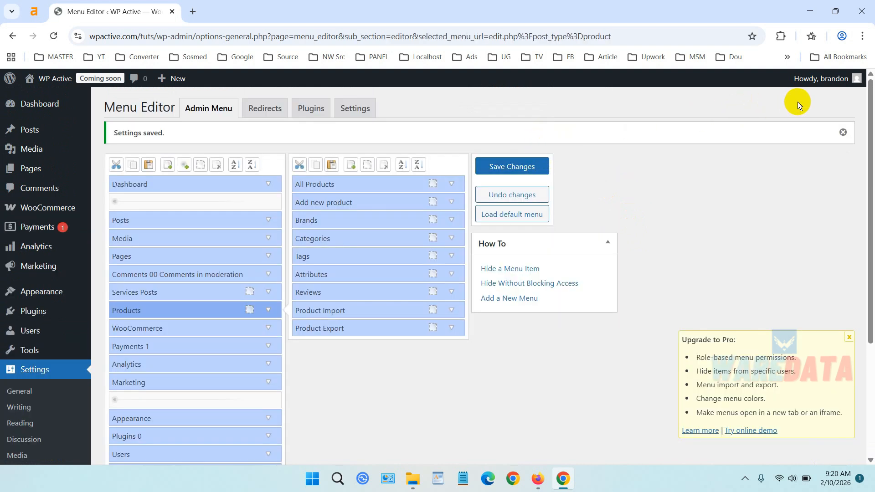
Log out of the administrator account and log in with the Editor account's username and password to check its sidebar menus.
mouse_move(820, 78)
left_click(815, 132)
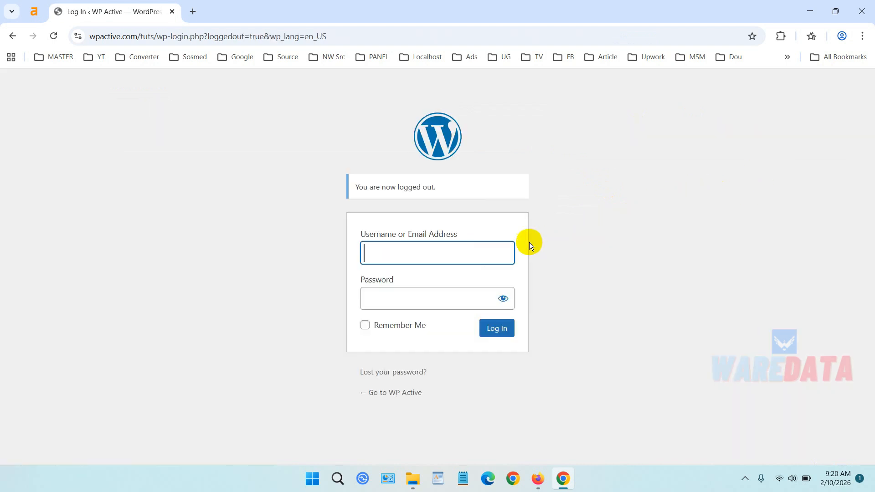
type("devi")
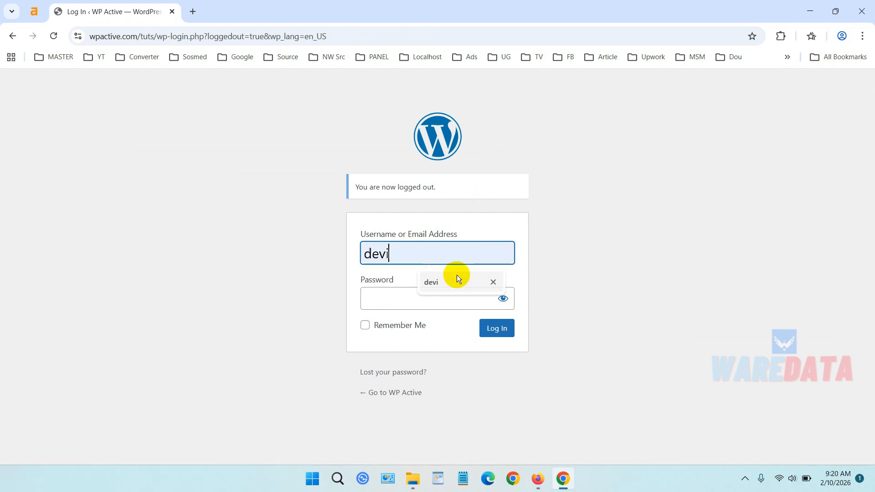
left_click(455, 281)
key("Return")
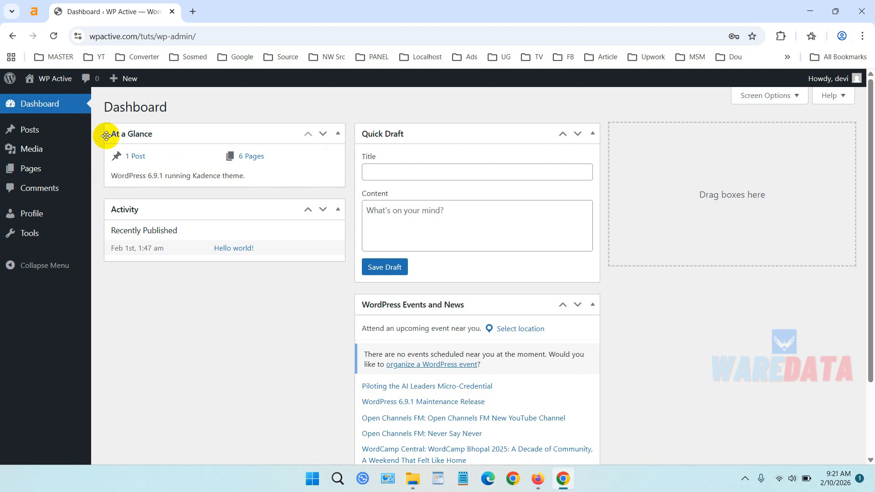
mouse_move(76, 136)
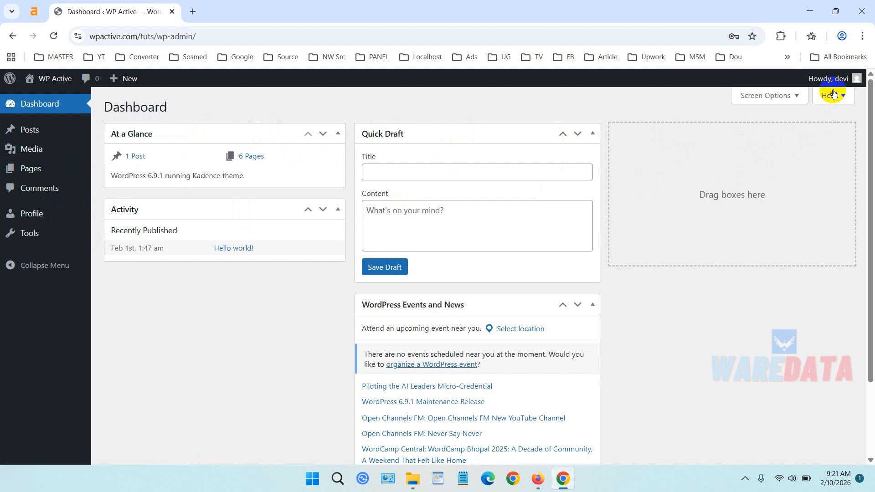
Log out of the Editor account and log back in with the administrator's username and password.
mouse_move(835, 81)
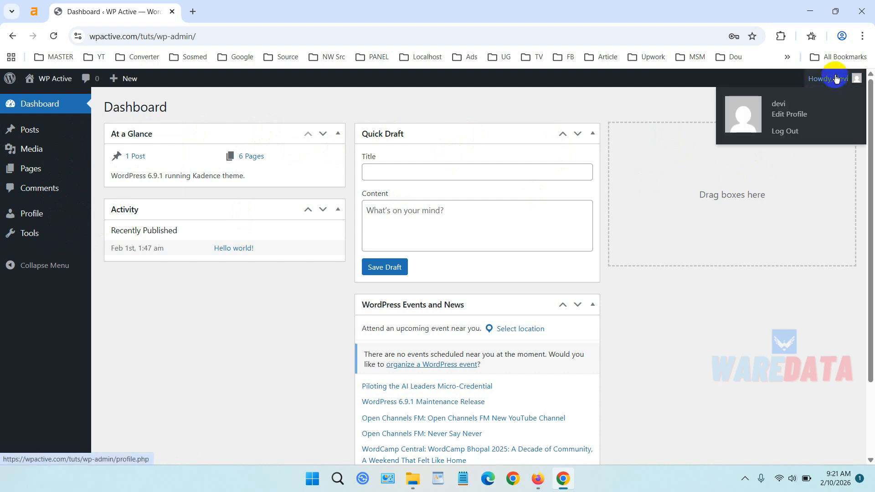
left_click(804, 134)
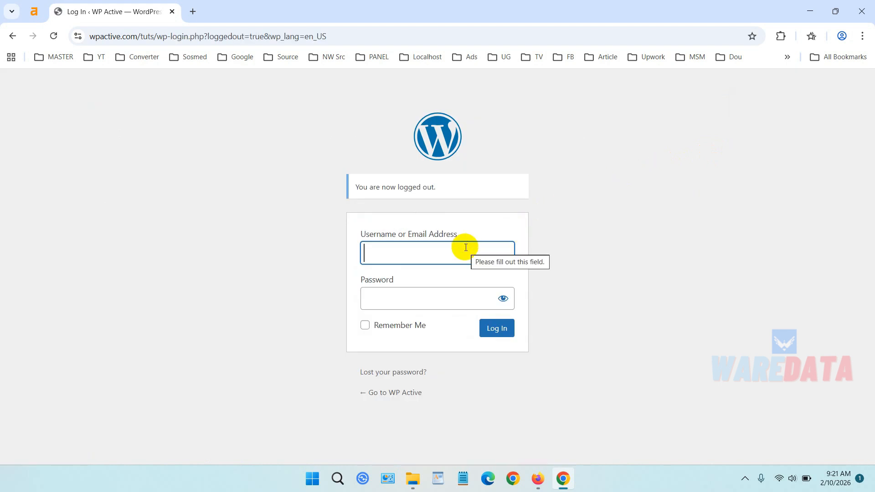
type("brandon")
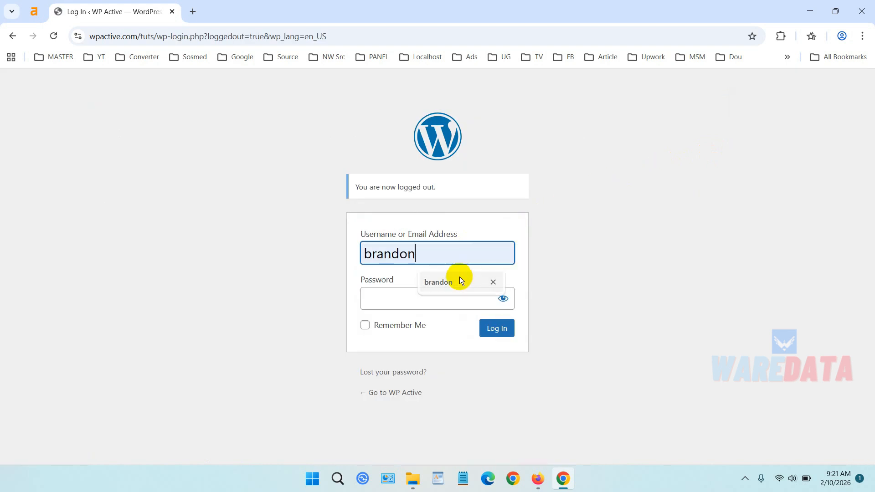
left_click(459, 277)
left_click(453, 293)
type("**********")
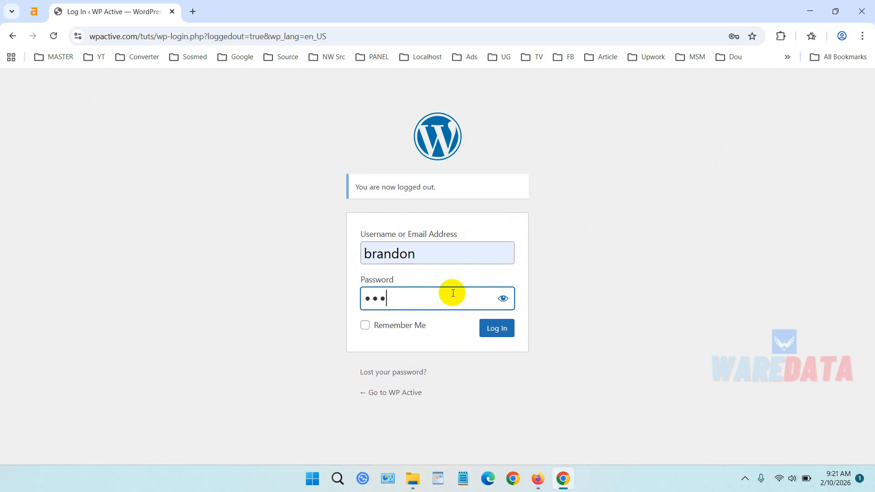
key("Return")
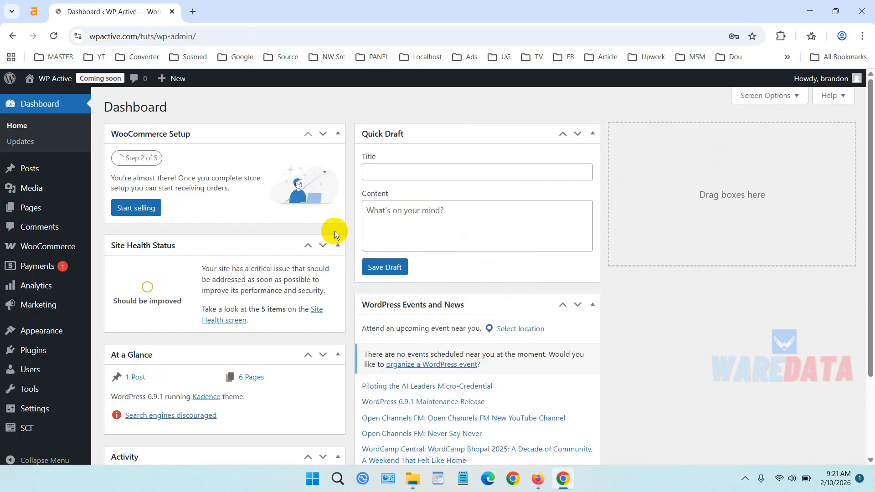
Open the Menu Editor settings page from the administrator's dashboard.
scroll(58, 351, "down", 2)
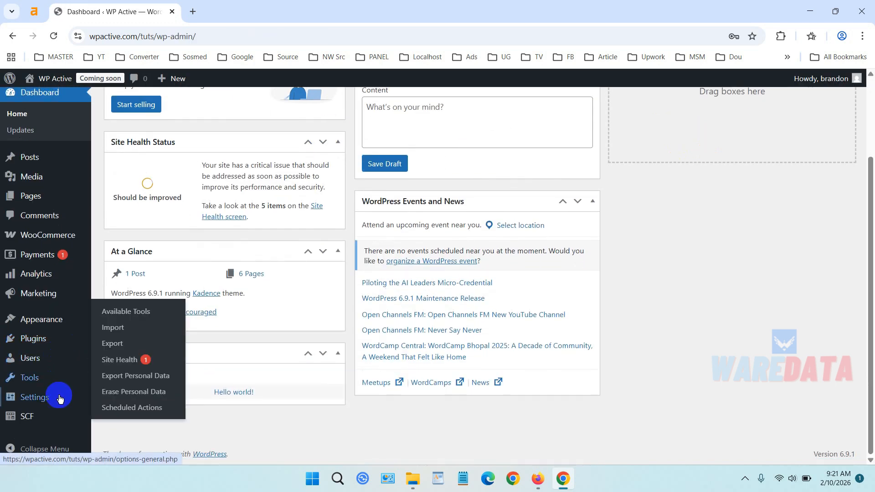
mouse_move(56, 398)
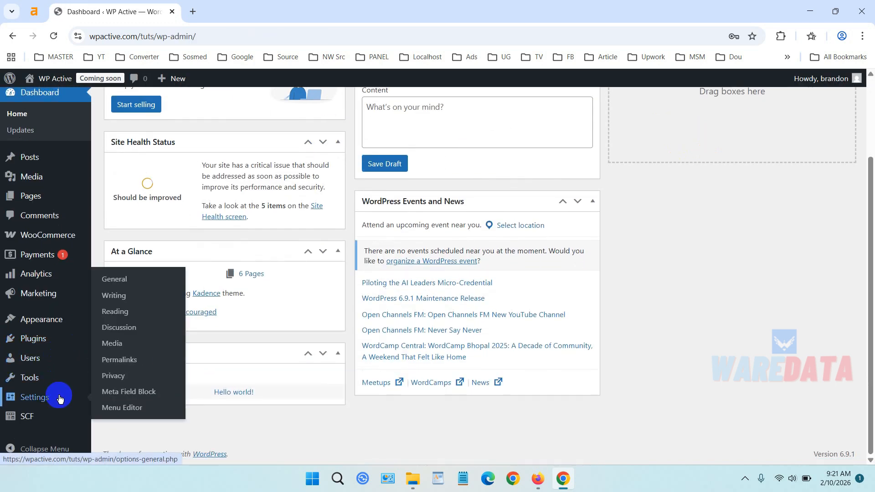
left_click(157, 409)
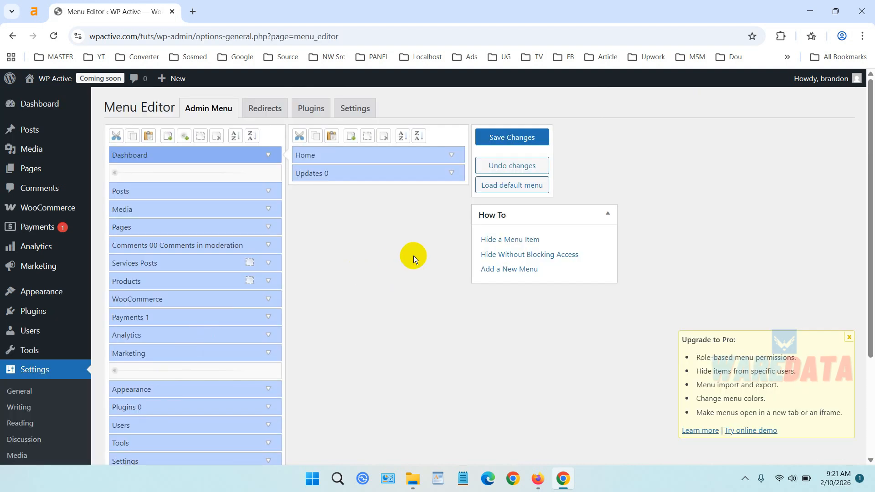
Add a new menu below Dashboard in the admin menu list and title it "Editor's Note".
left_click(168, 142)
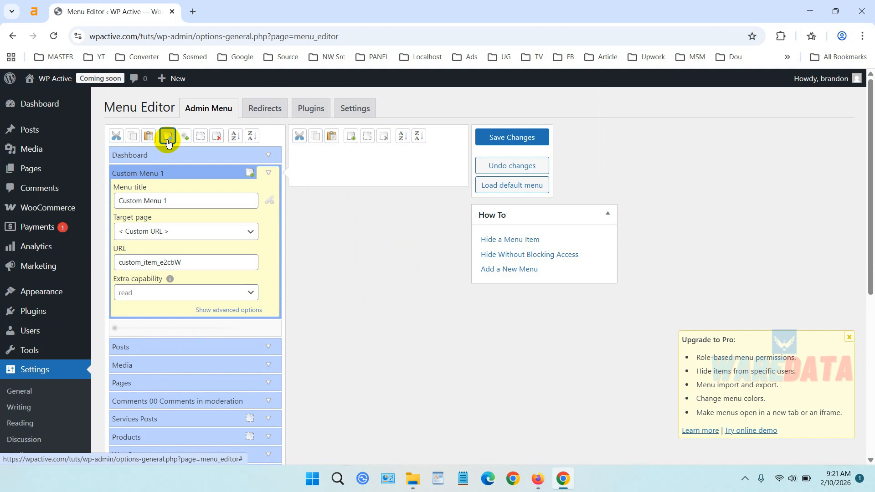
left_click_drag(180, 197, 107, 195)
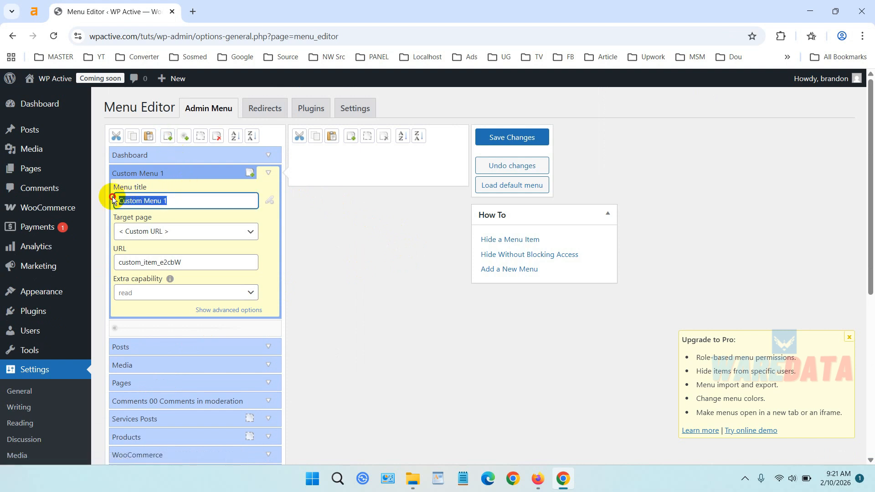
type("Editor")
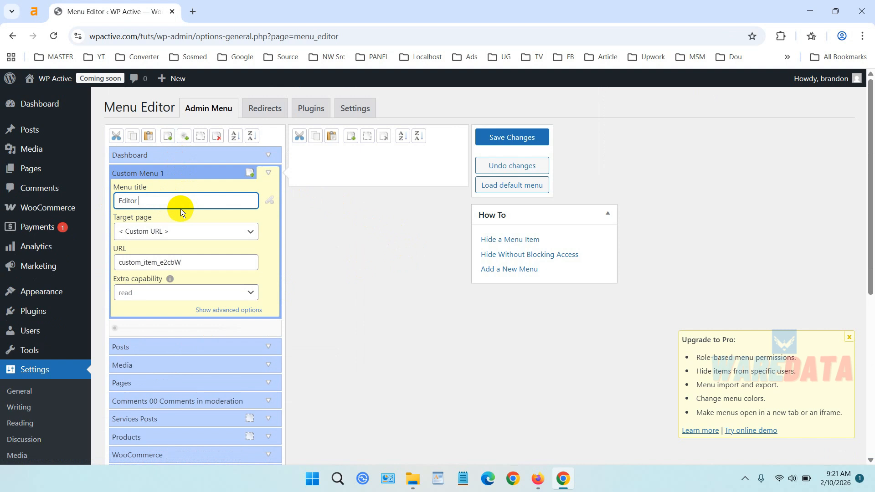
key("BackSpace")
type("'s Note")
Keep < Custom URL > as the target page of the Editor's Note menu and save the menu changes.
left_click(191, 234)
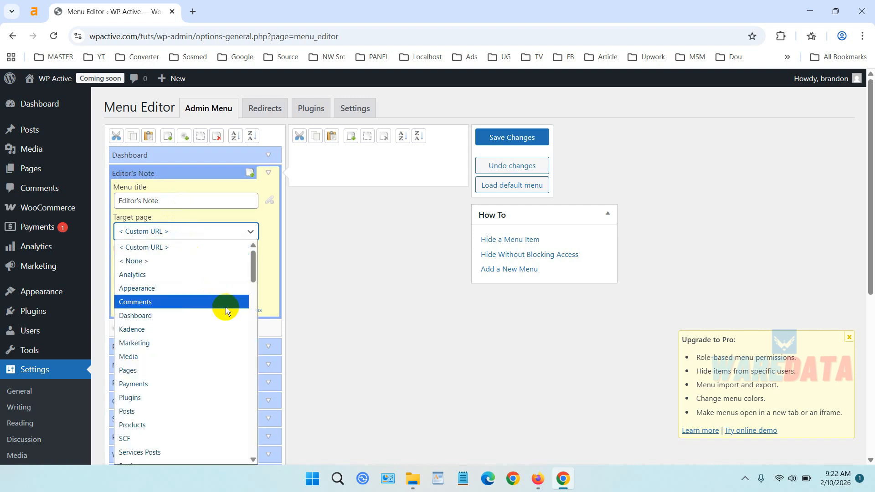
scroll(221, 316, "down", 5)
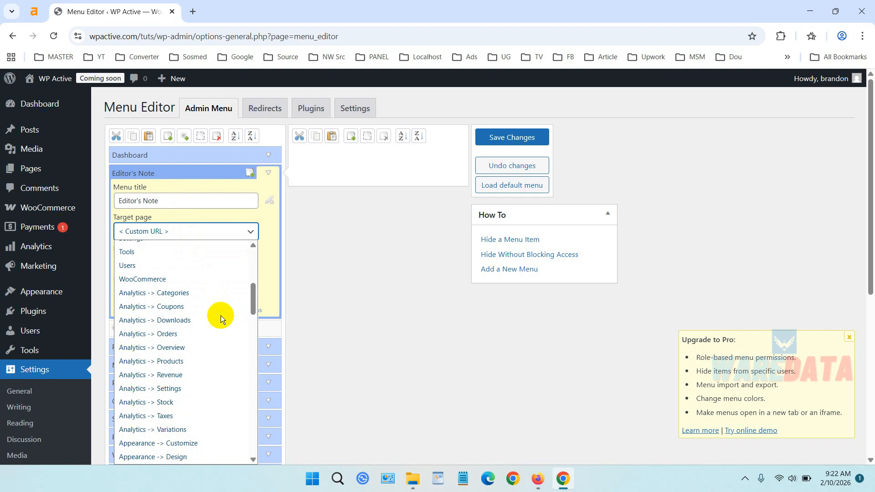
scroll(220, 315, "up", 5)
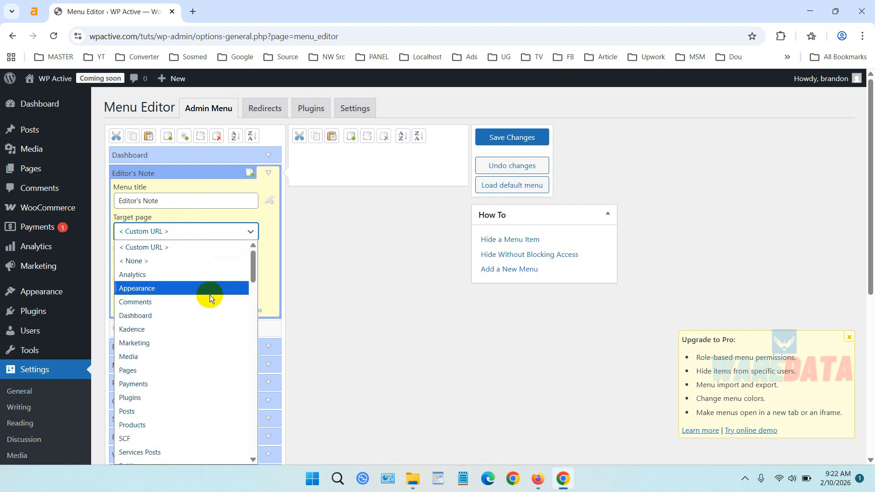
left_click(191, 248)
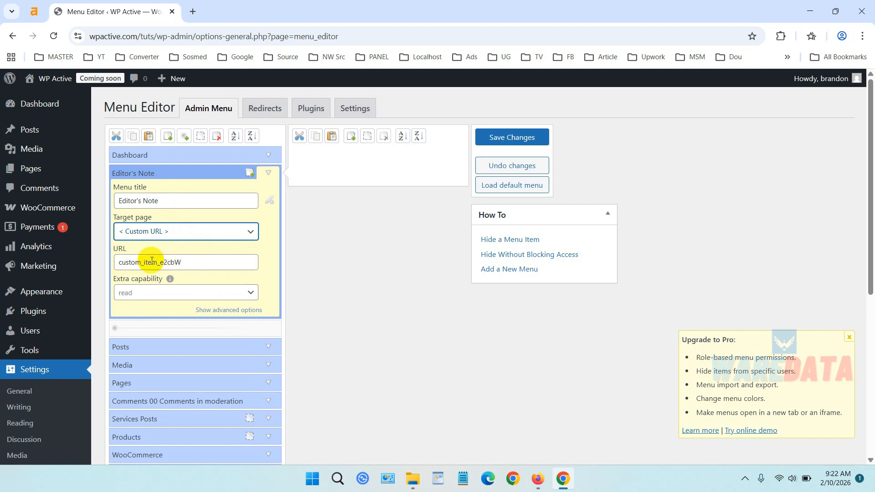
left_click(516, 138)
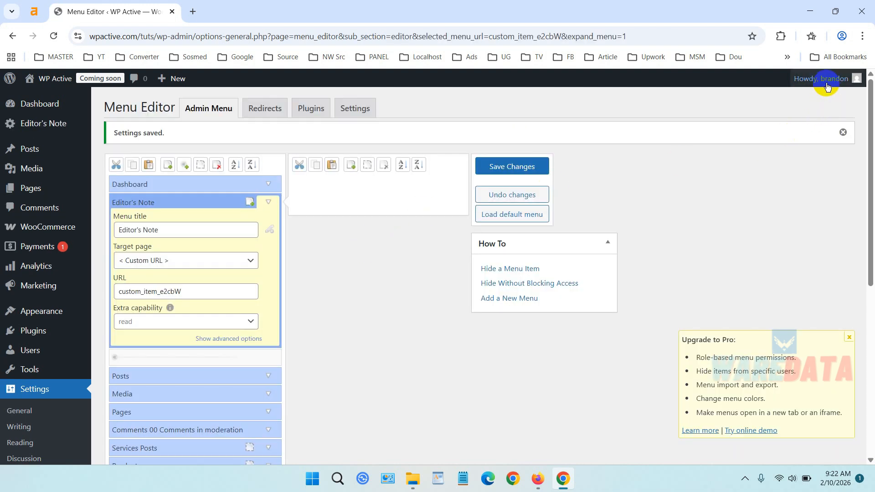
Log out of the administrator account and log in with the Editor account's username and password to check the new menu.
mouse_move(827, 79)
left_click(814, 136)
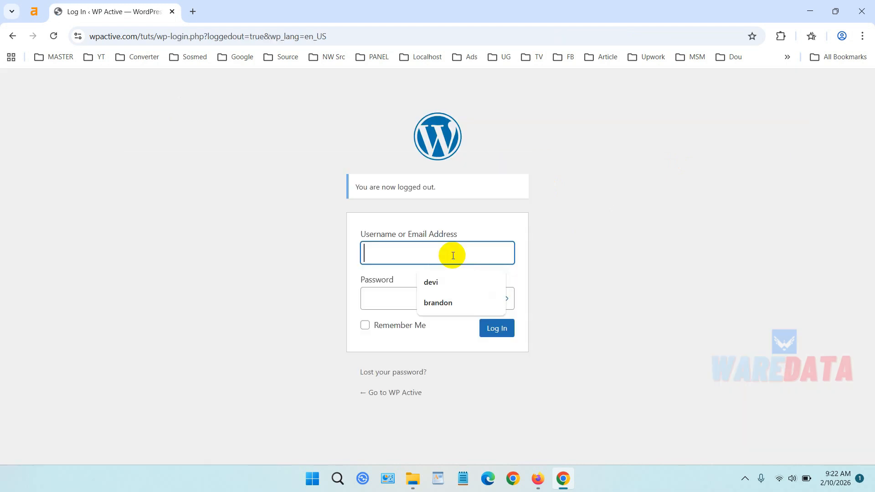
left_click(449, 252)
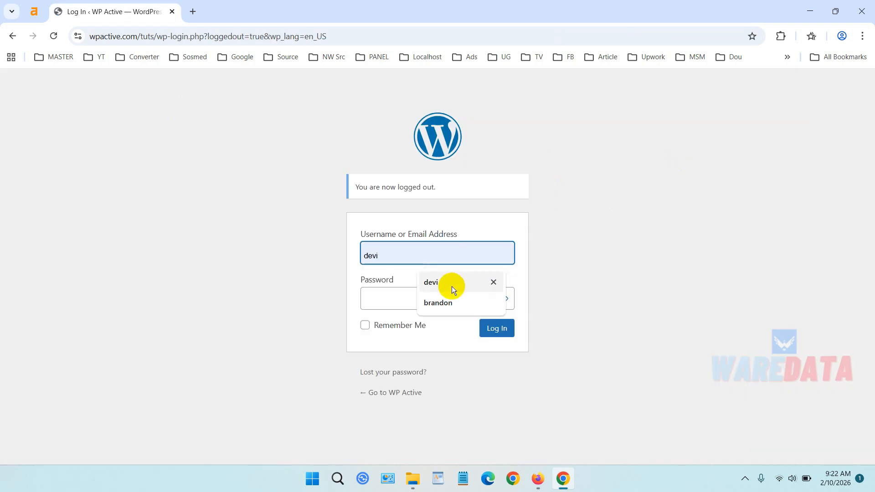
type("devi")
left_click(452, 295)
type("•••••••••••••")
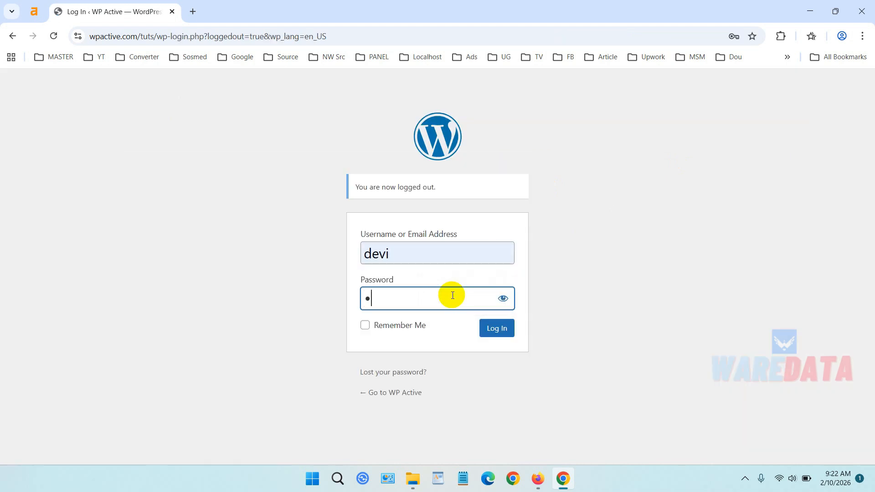
key("Return")
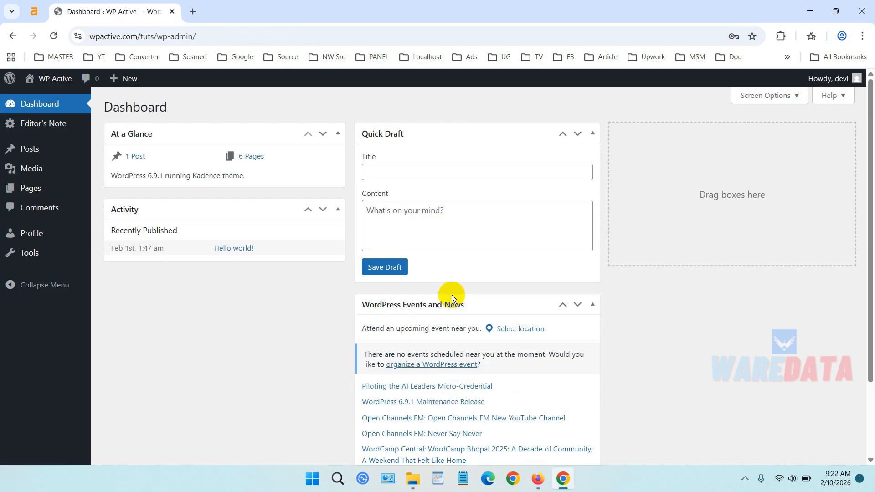
Open the Editor's Note item from the sidebar menu to check its target page, and return to the dashboard.
left_click(69, 125)
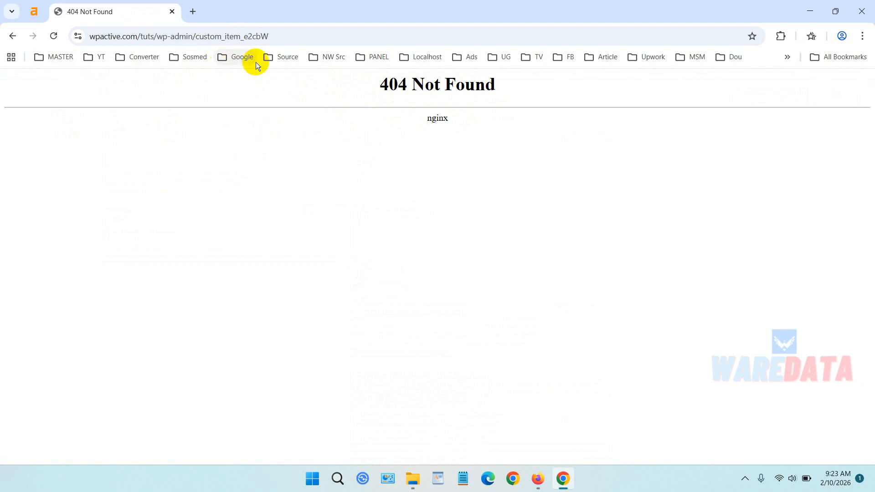
left_click(17, 37)
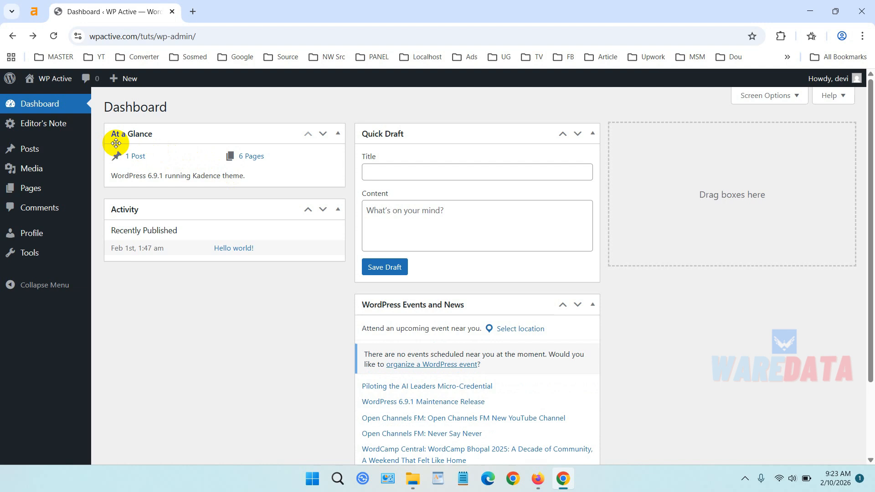
left_click(24, 130)
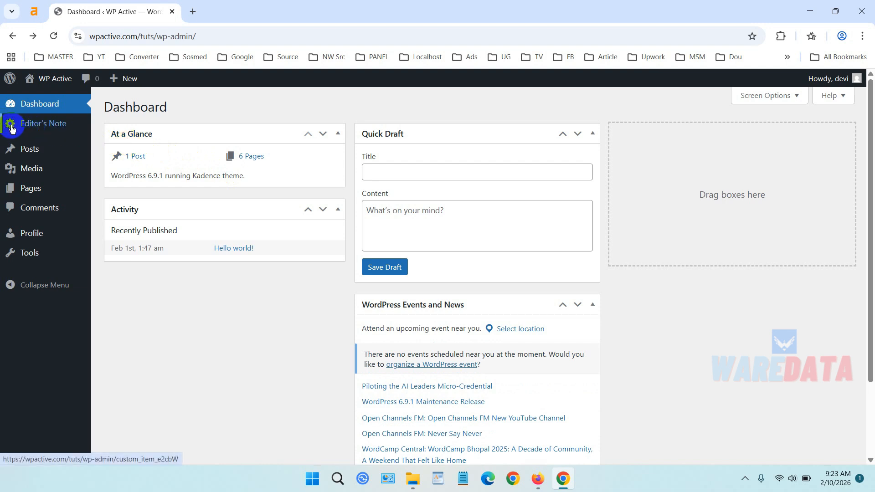
Log out of the Editor account and log back in with the administrator account's username and password.
mouse_move(820, 78)
left_click(816, 131)
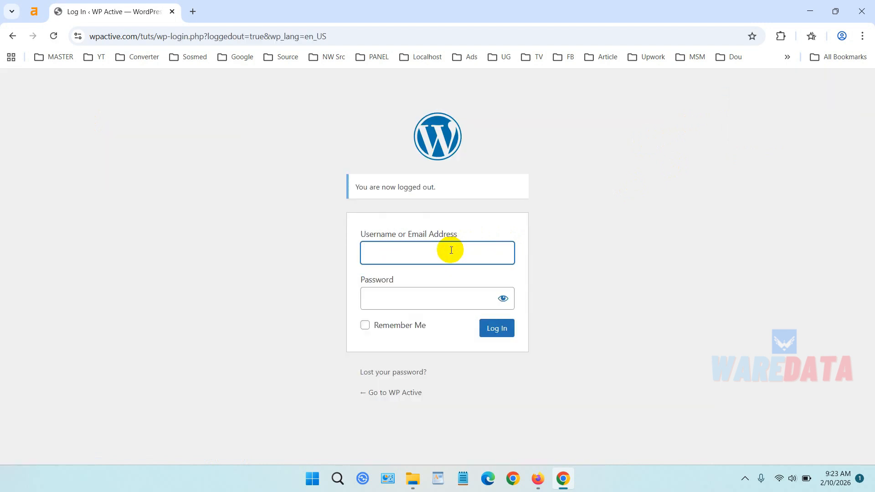
left_click(451, 250)
type("b")
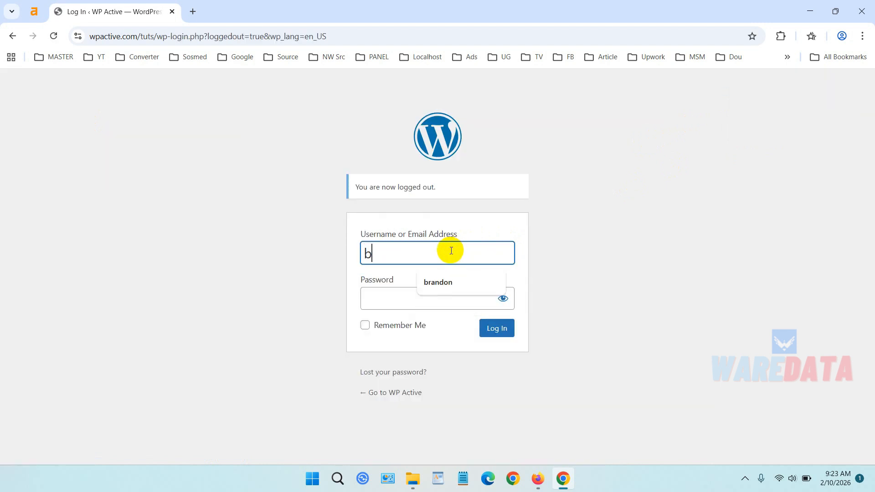
key("Down")
key("Return")
key("Tab")
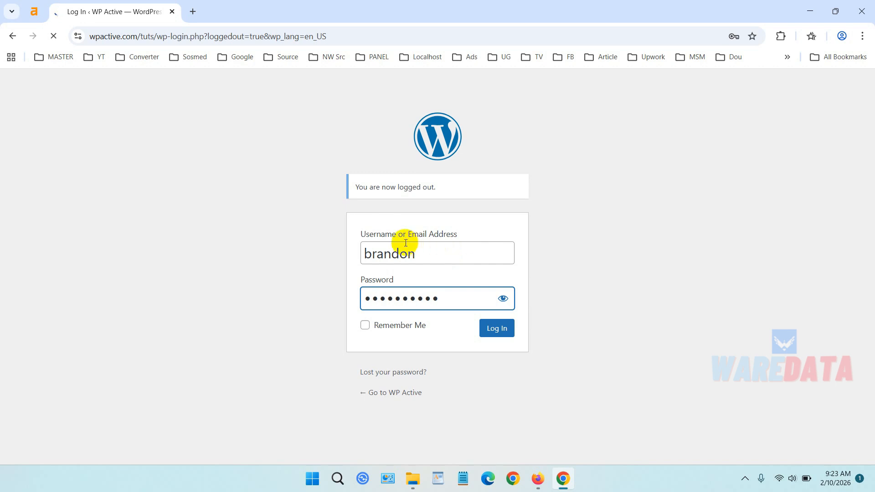
key("Return")
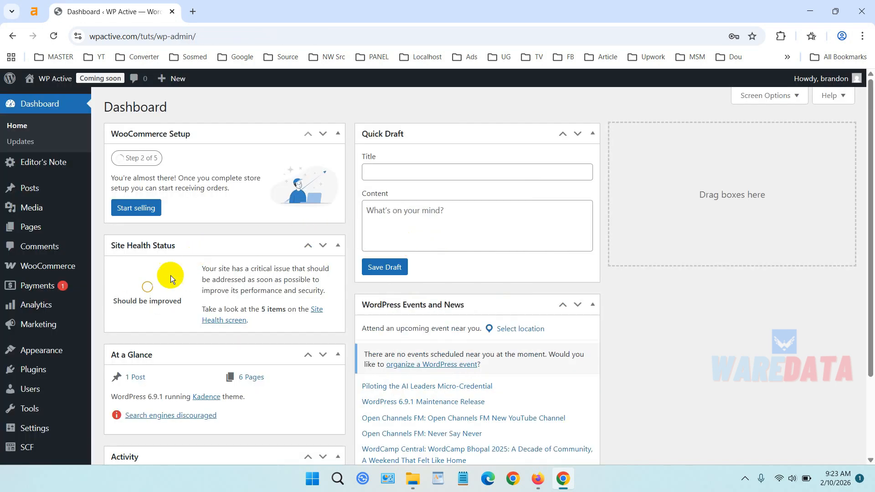
Open the Menu Editor settings page and expand the Editor's Note menu with its advanced options shown.
scroll(119, 315, "down", 2)
mouse_move(69, 397)
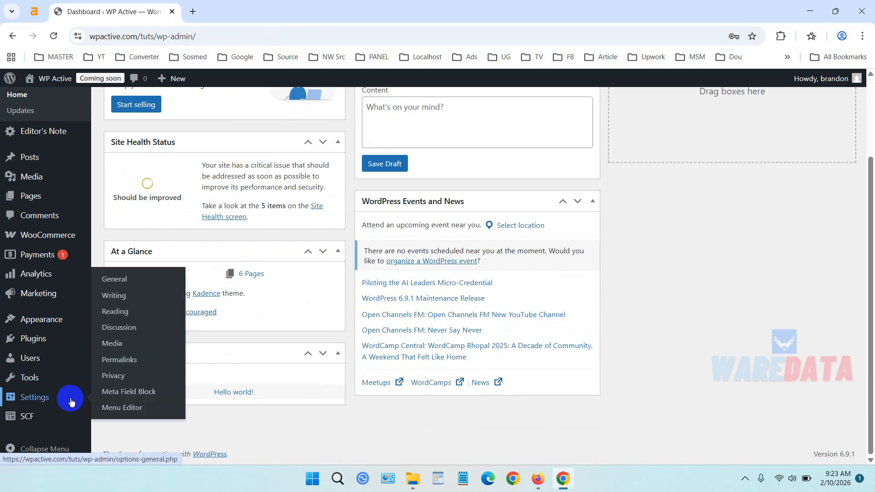
left_click(133, 410)
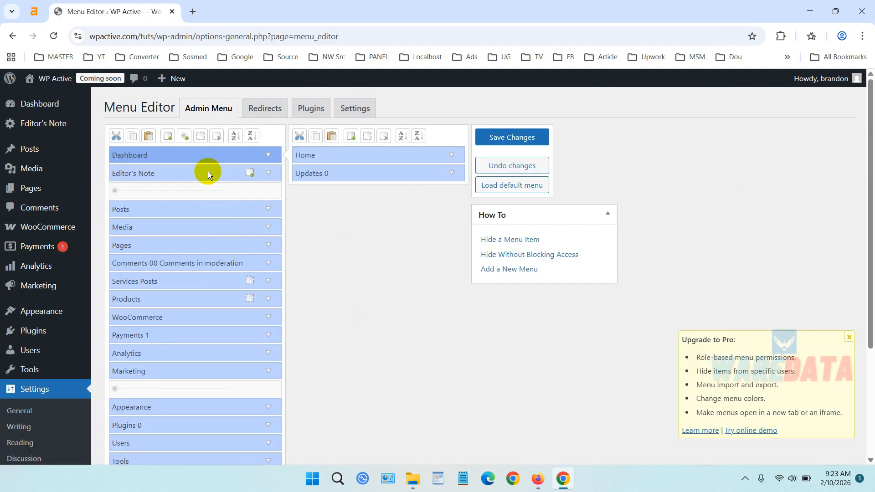
left_click(208, 172)
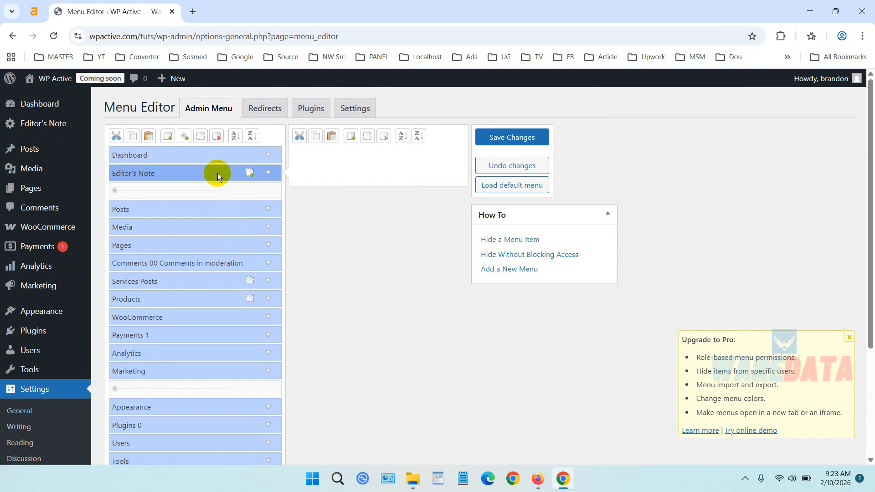
left_click(267, 174)
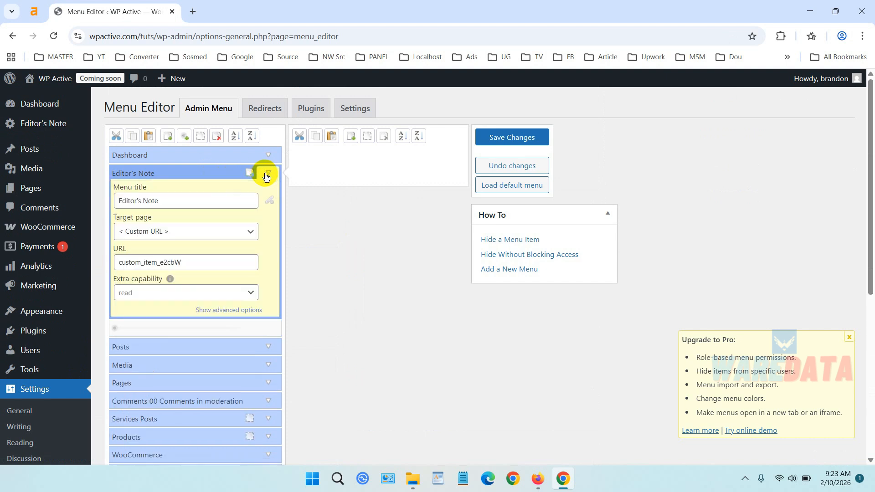
left_click(246, 314)
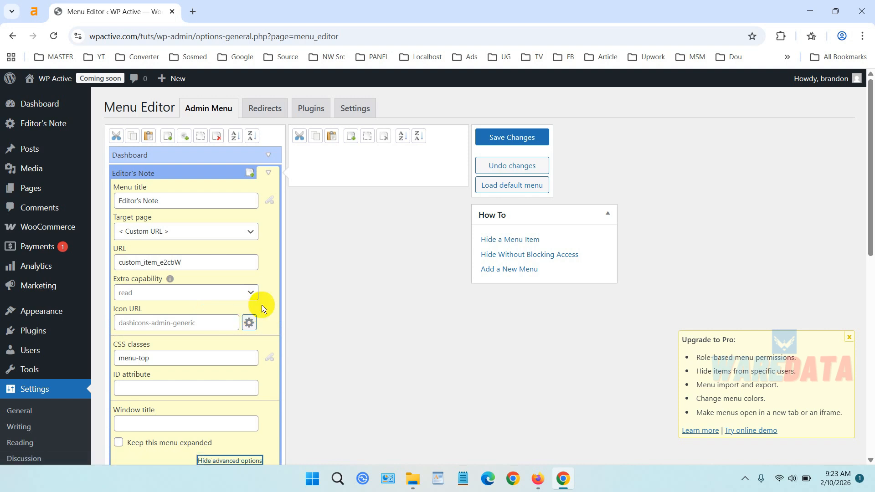
Set the Editor's Note menu icon to the speech bubble dashicons-format-status and save the menu changes.
scroll(285, 299, "down", 1)
left_click(252, 267)
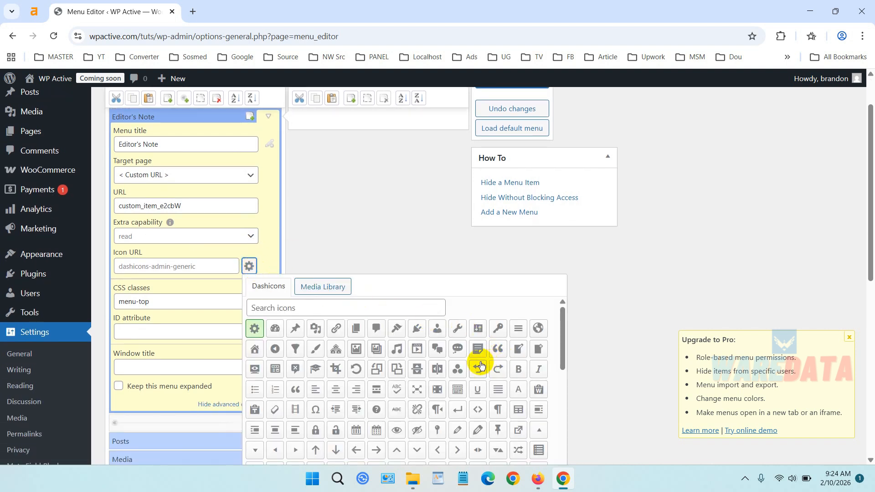
left_click(457, 349)
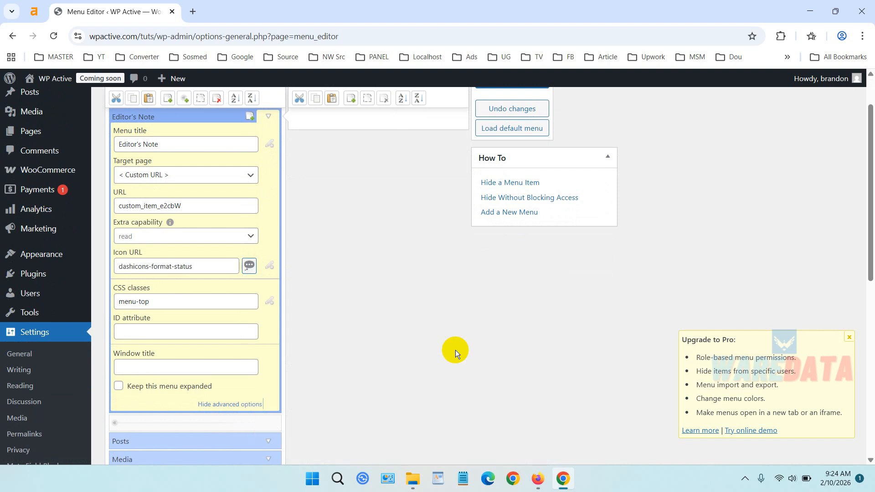
scroll(604, 274, "up", 1)
left_click(546, 142)
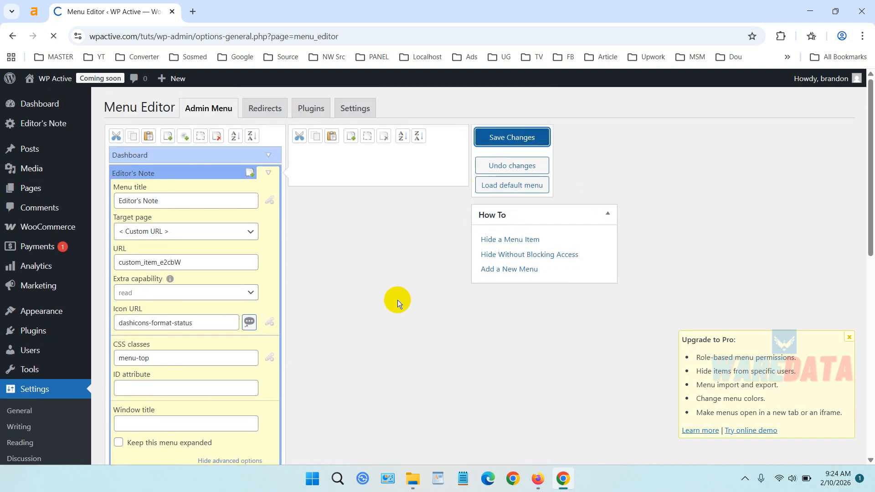